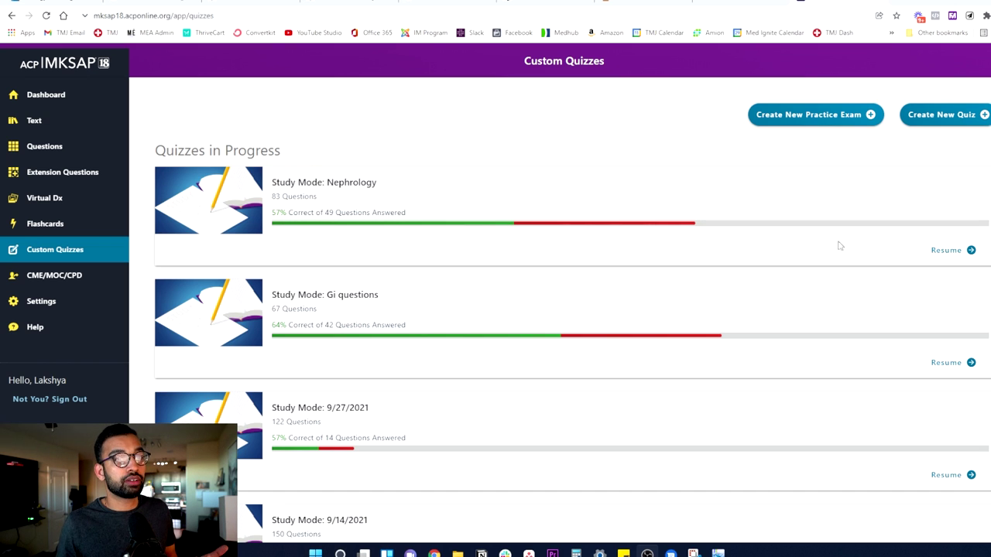
- Resume the Nephrology quiz at question 49 with the Notion notes window beside it
left_click(955, 259)
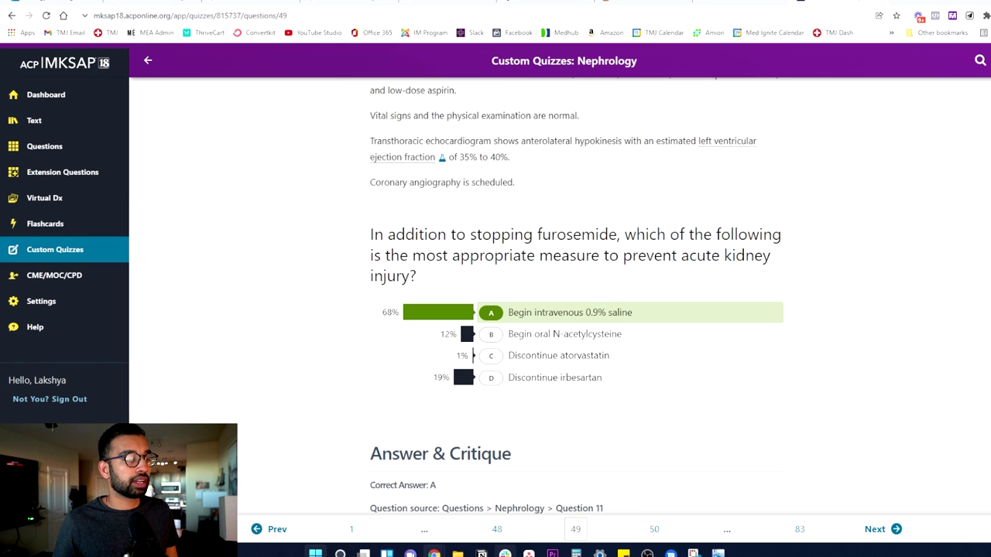
left_click(513, 487)
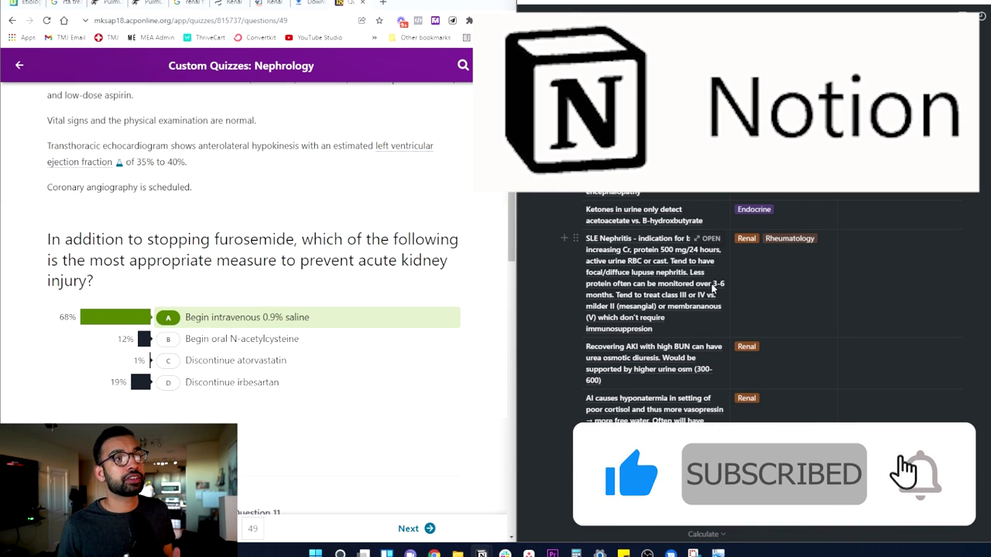
- Scroll the quiz to Answer & Critique and bring up the Board Review database options
scroll(336, 271, "down", 2)
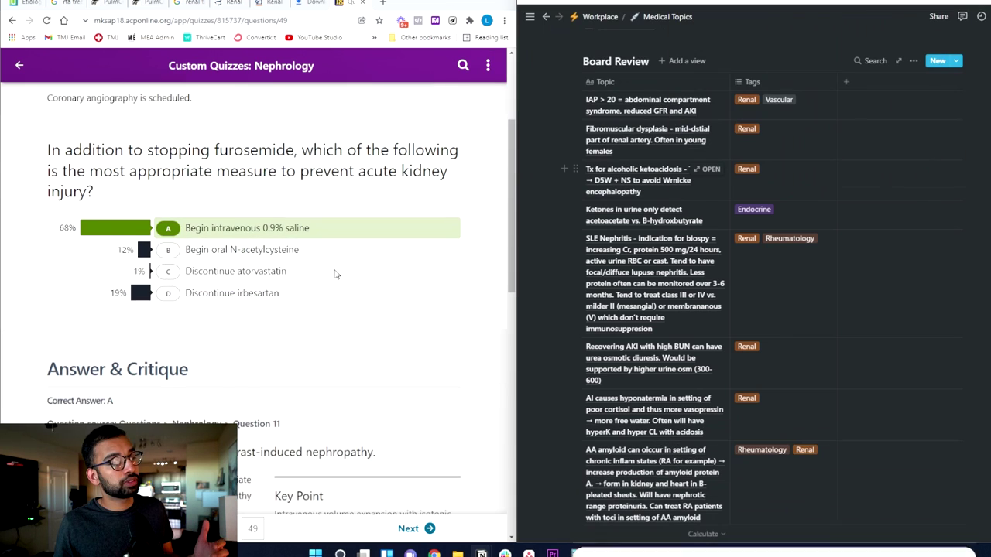
scroll(326, 353, "down", 6)
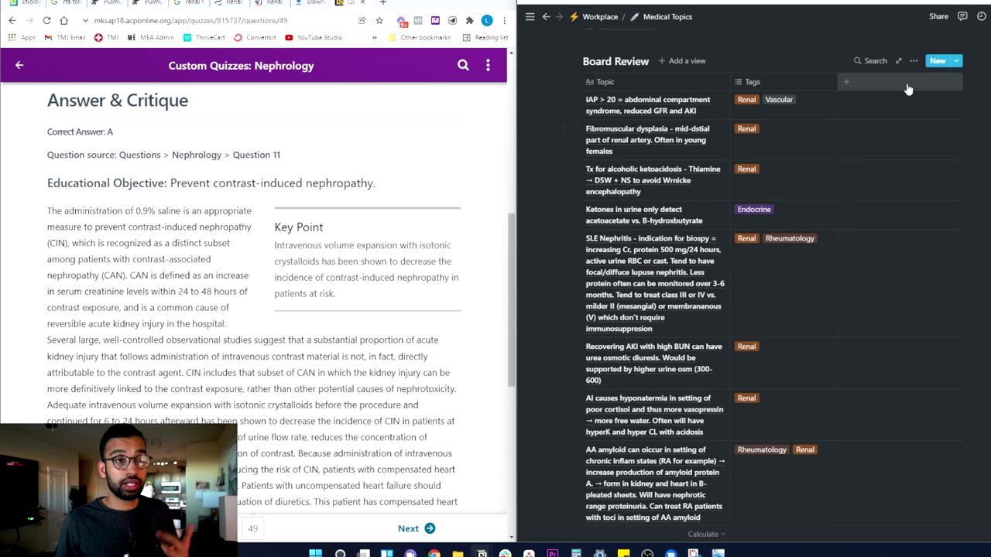
left_click(913, 60)
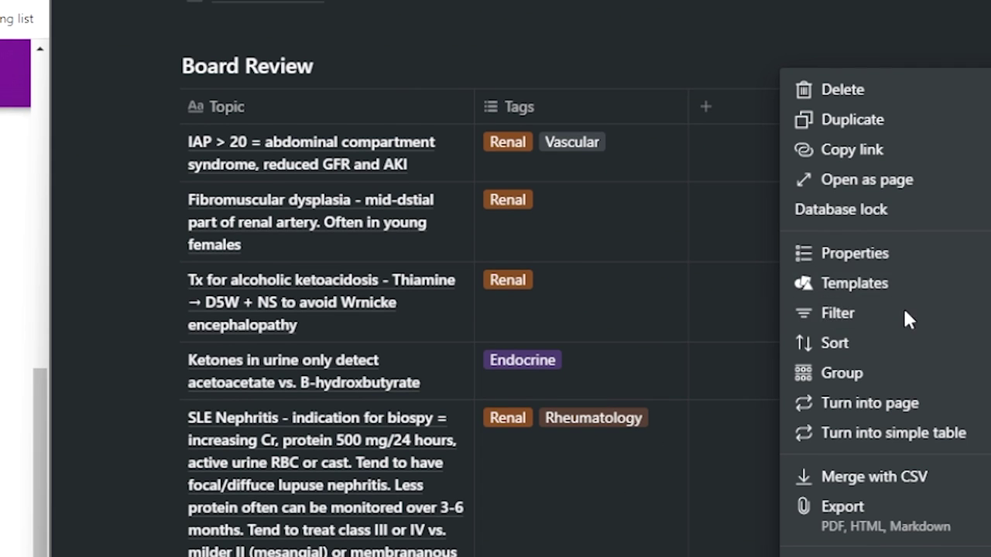
- Add a filter to the Board Review table on the Tags property
left_click(904, 316)
left_click(496, 265)
left_click(505, 310)
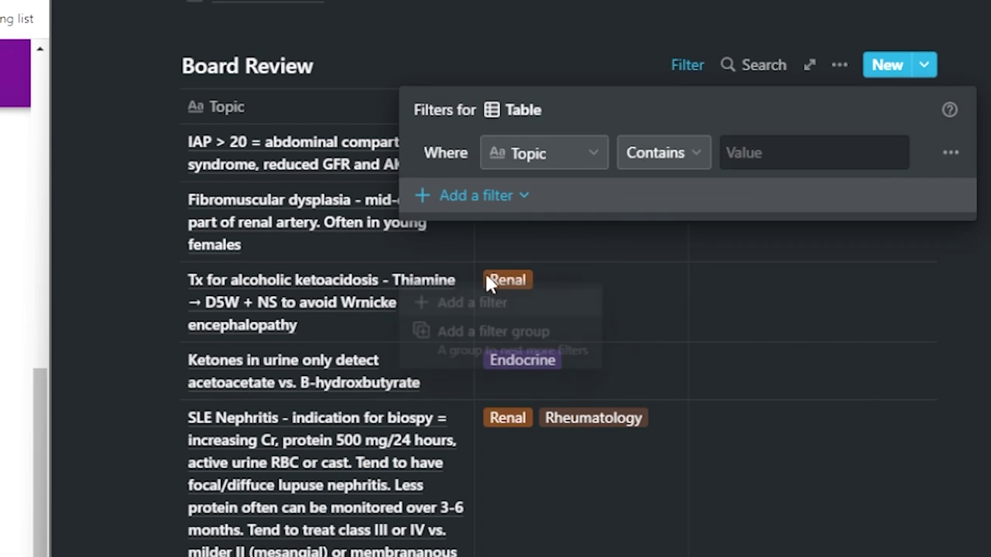
left_click(556, 165)
left_click(514, 254)
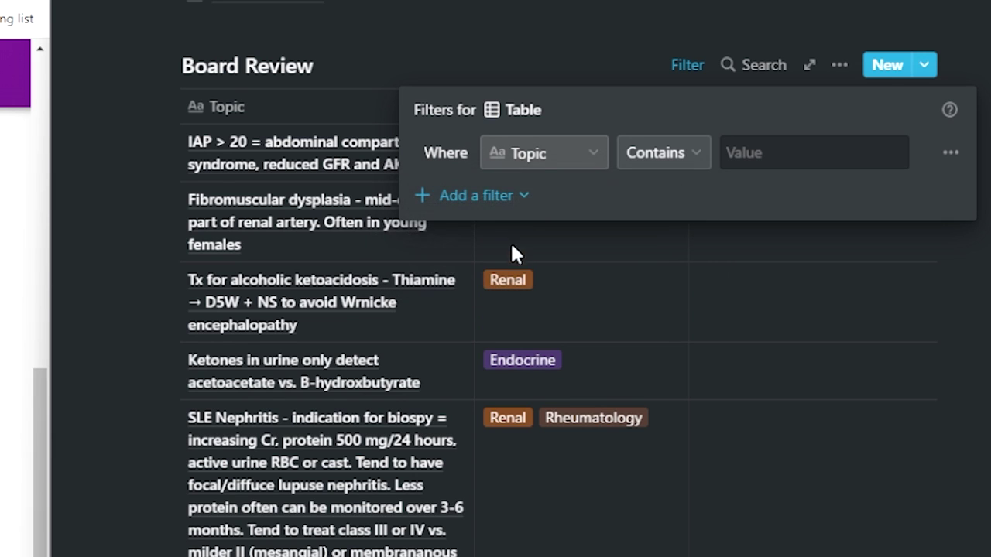
- Try the Renal and Endocrine tags, settle on Rheumatology, and close the filter settings
left_click(770, 159)
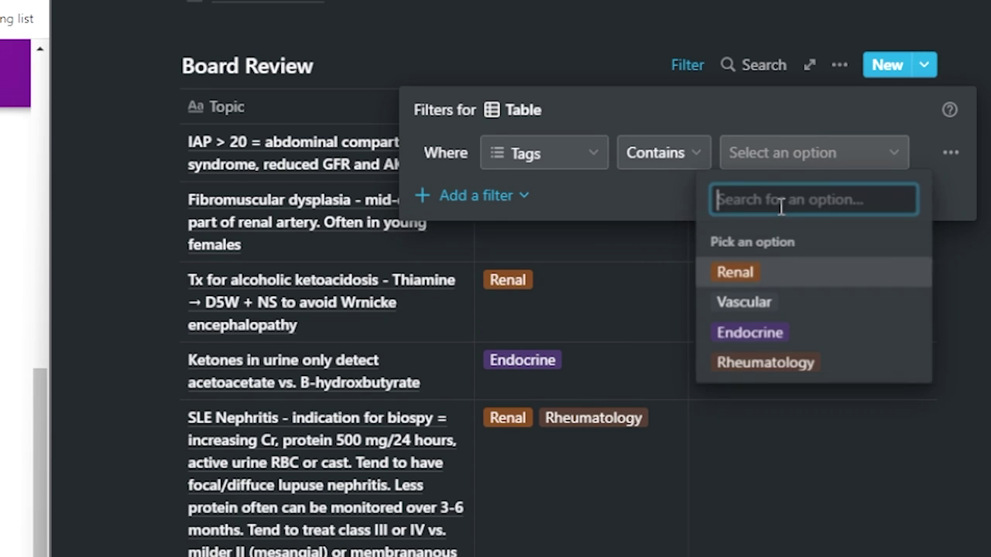
left_click(736, 273)
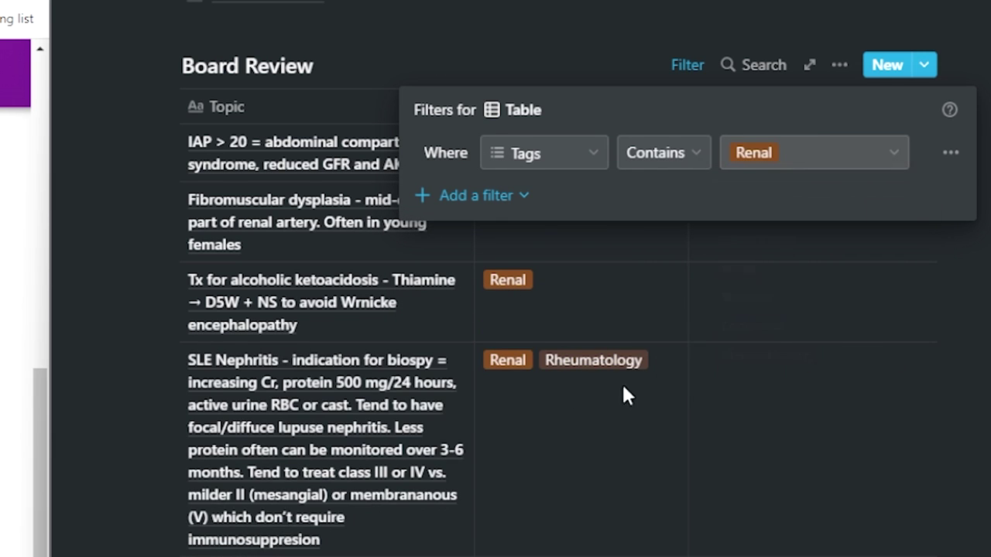
left_click(833, 157)
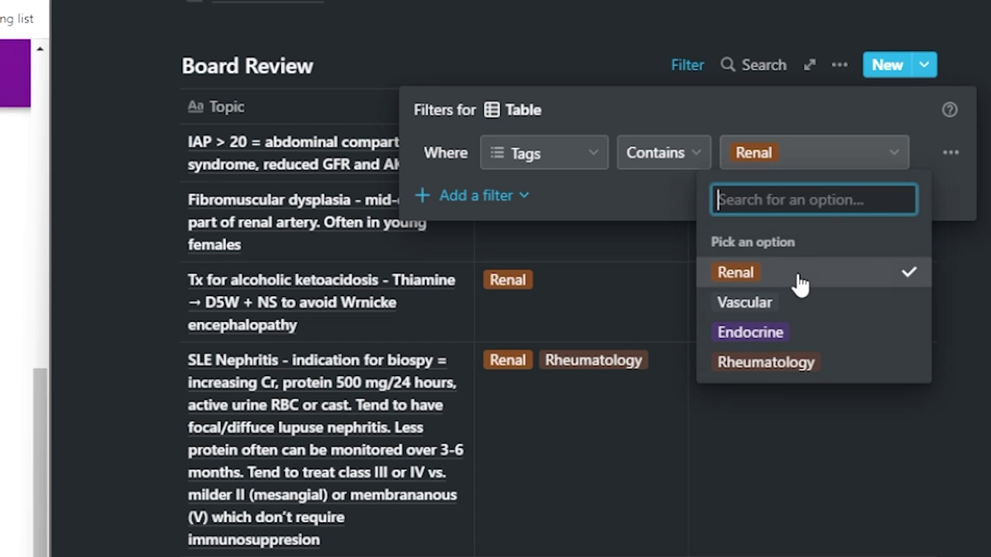
left_click(786, 342)
left_click(807, 166)
left_click(793, 364)
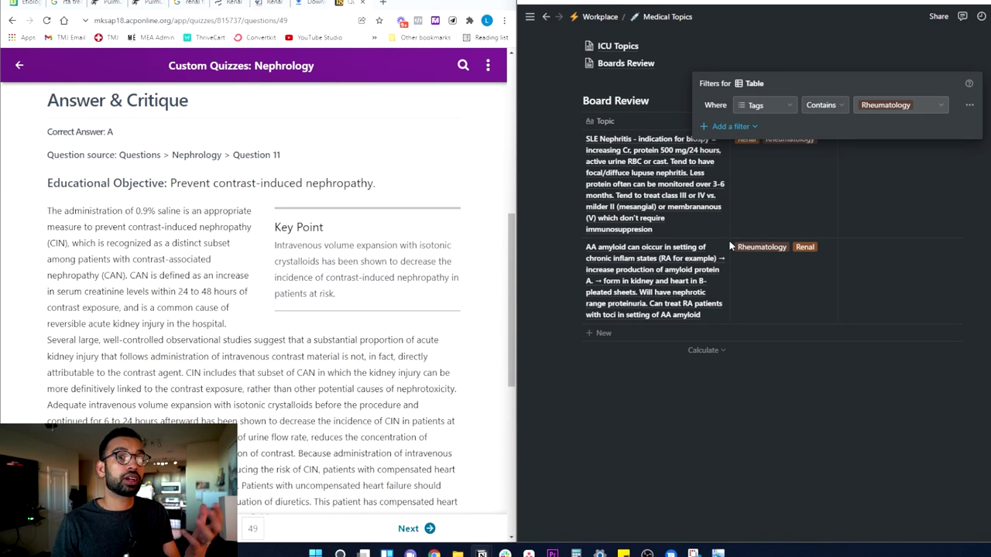
left_click(592, 440)
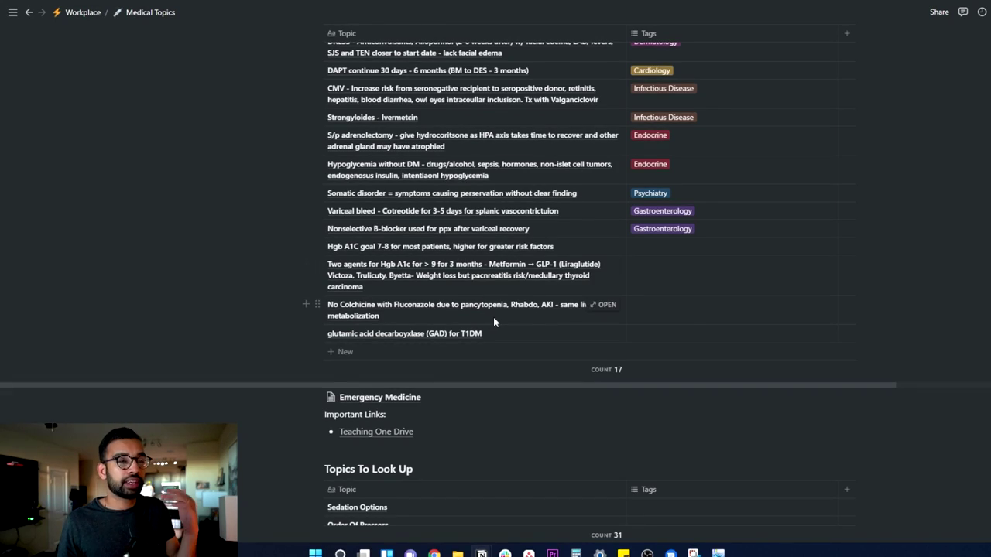
- Scroll up to the Topics database and preview the Heart Failure topic page
scroll(511, 319, "up", 1)
scroll(504, 294, "up", 3)
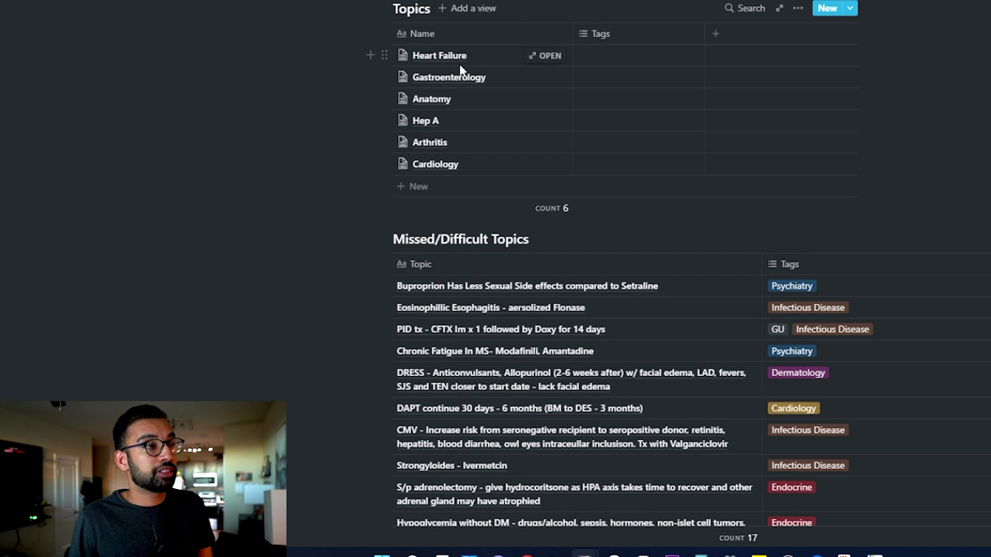
left_click(545, 60)
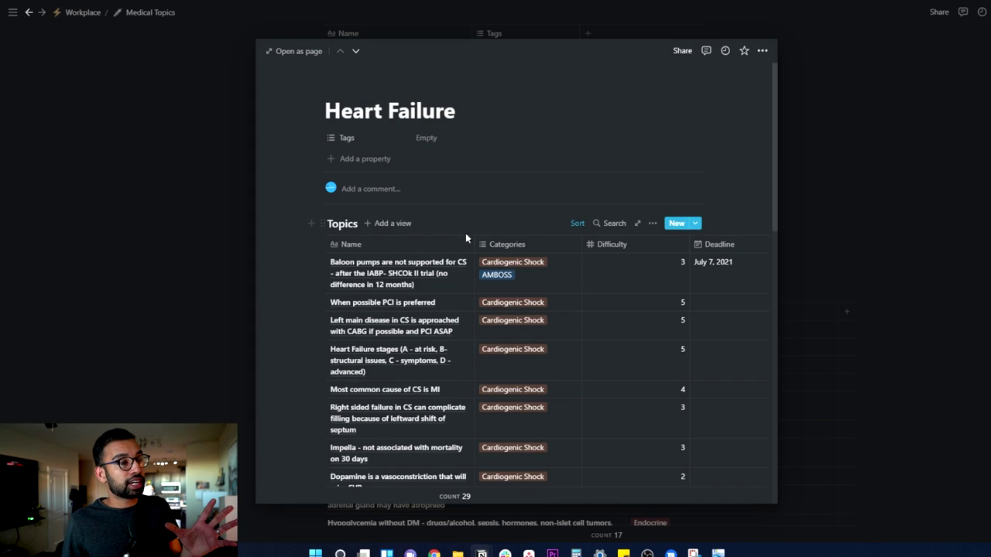
- Browse the Heart Failure page's Topics table of categorized notes, then scroll back to the top
scroll(465, 233, "down", 2)
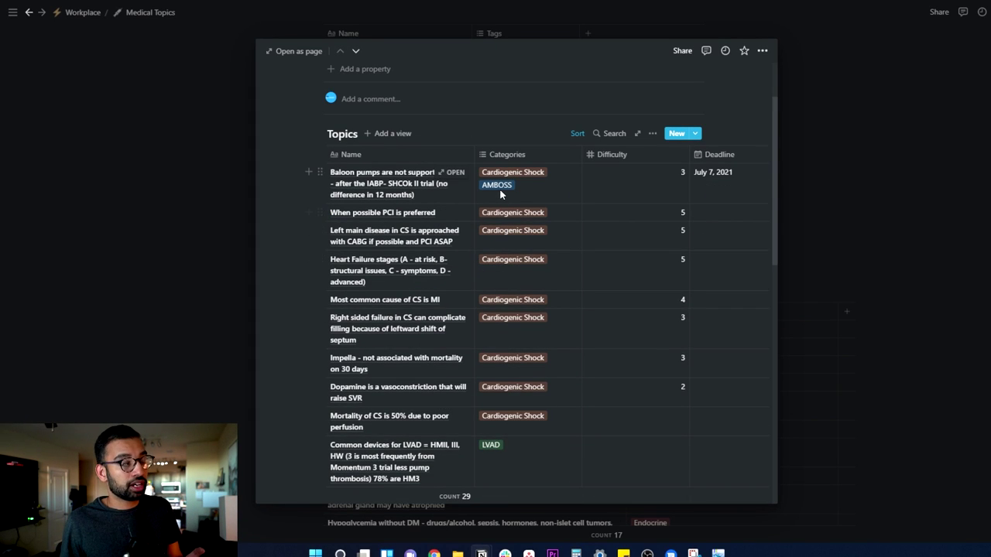
scroll(499, 359, "down", 2)
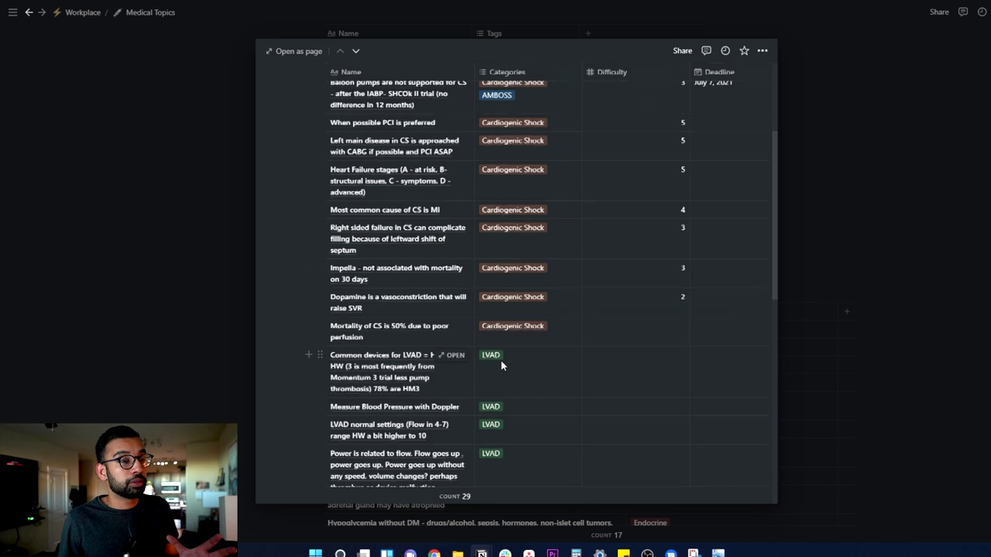
scroll(501, 361, "down", 6)
scroll(512, 356, "down", 1)
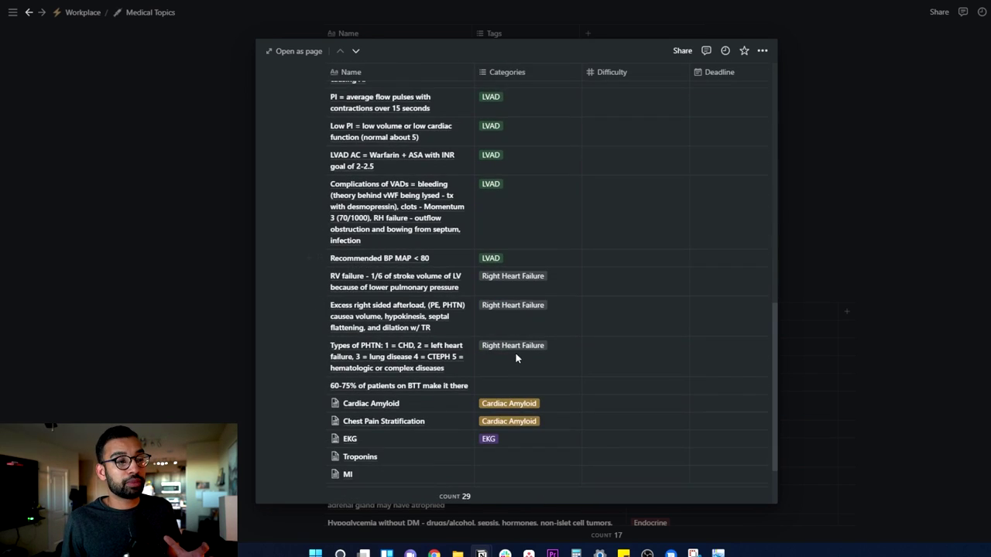
scroll(496, 351, "up", 4)
scroll(511, 340, "up", 5)
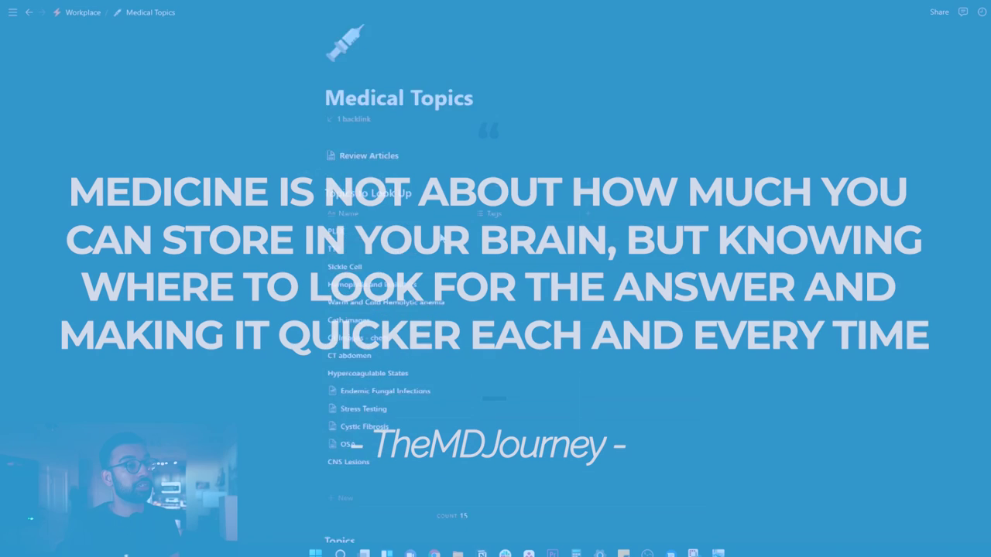
scroll(445, 248, "up", 10)
scroll(447, 256, "down", 5)
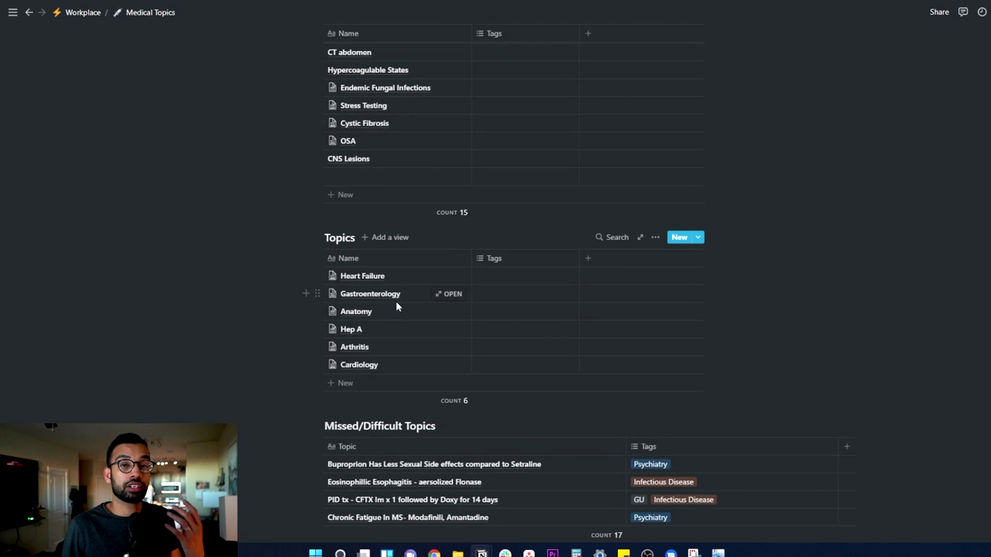
left_click(436, 331)
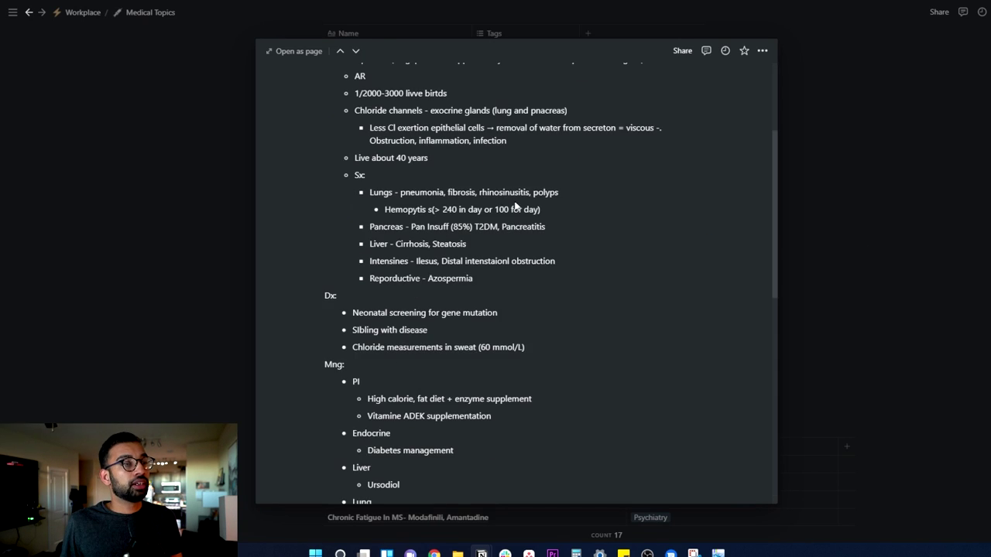
key("Escape")
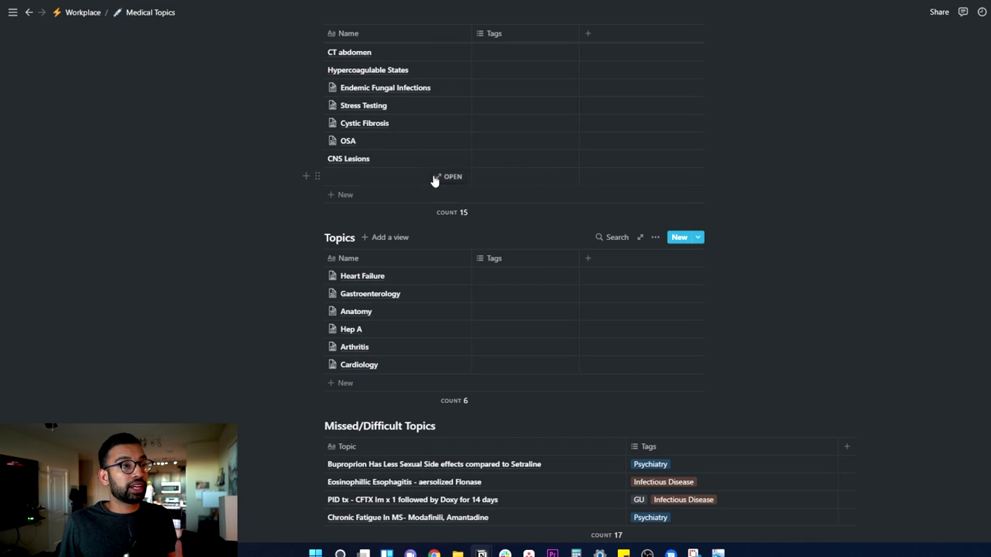
left_click(447, 125)
scroll(492, 271, "down", 4)
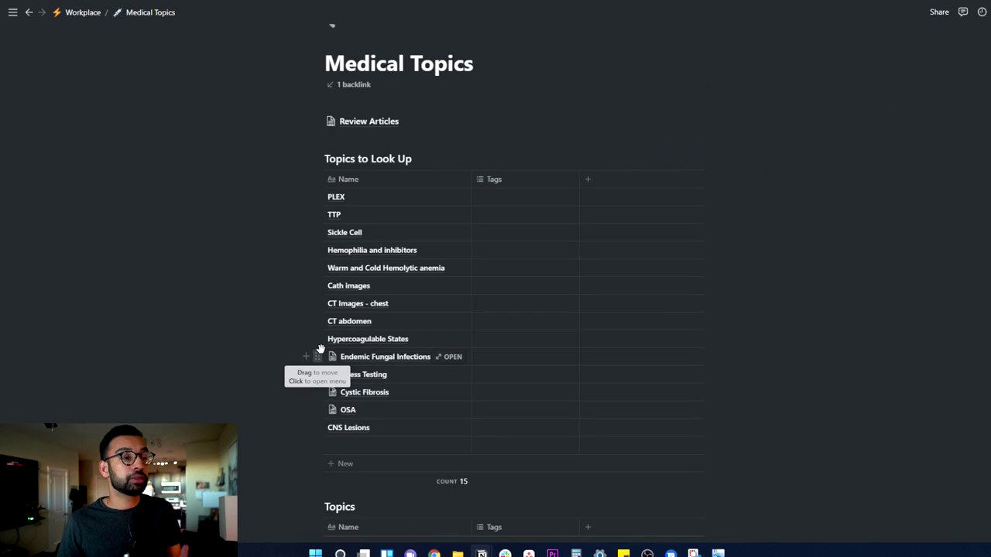
- Open the Cystic Fibrosis note preview and scroll through its contents
scroll(422, 310, "down", 2)
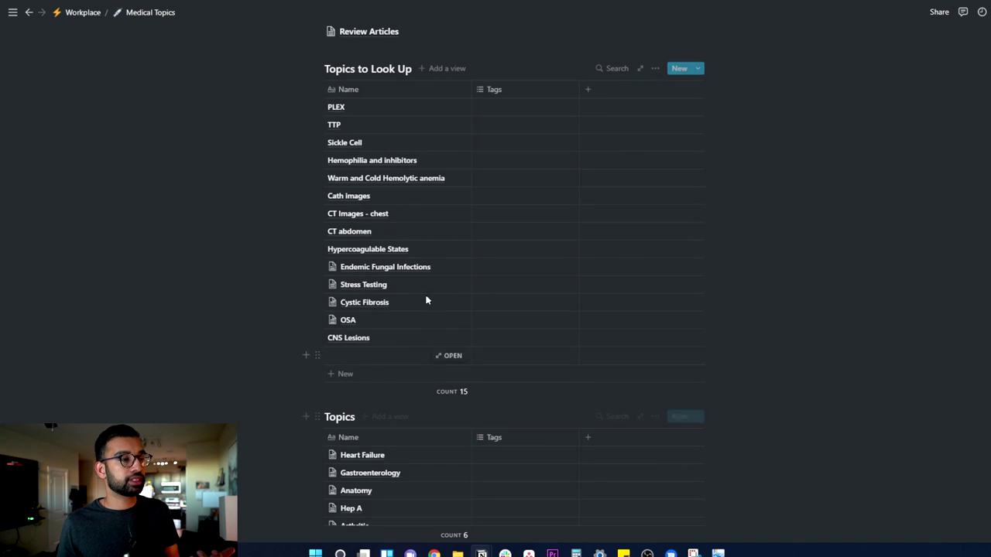
left_click(449, 302)
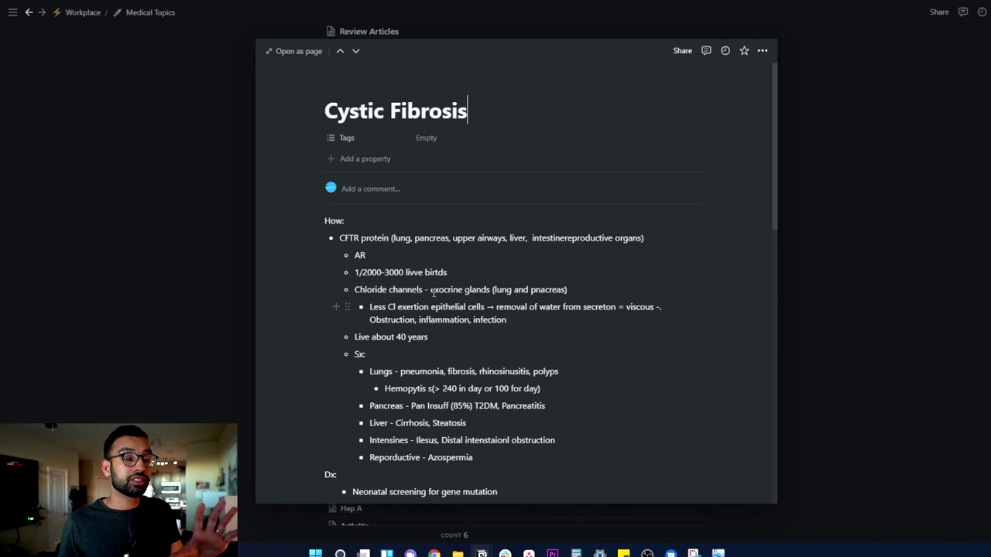
scroll(433, 292, "down", 4)
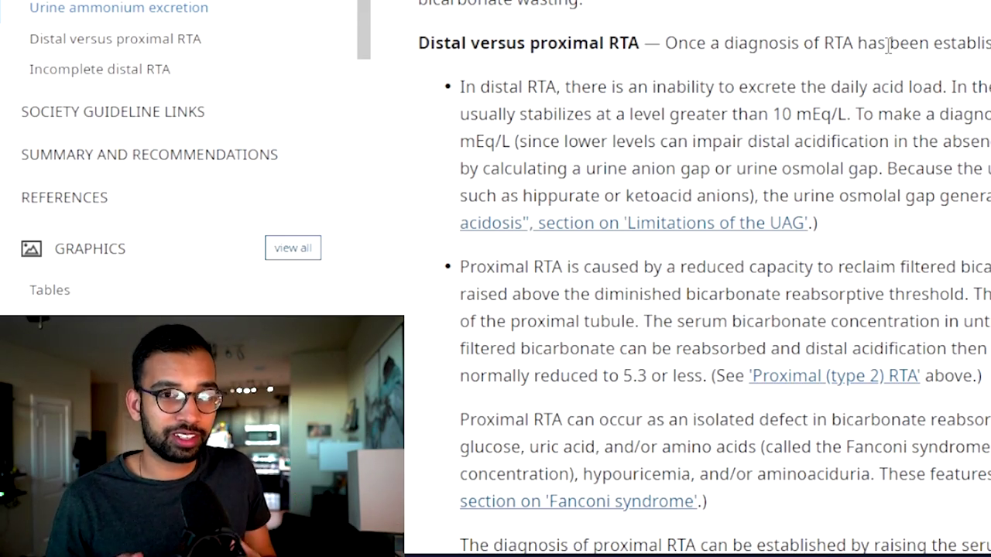
- Jump from the Urine pH section to the Urine ammonium excretion section of the RTA article
scroll(538, 325, "up", 7)
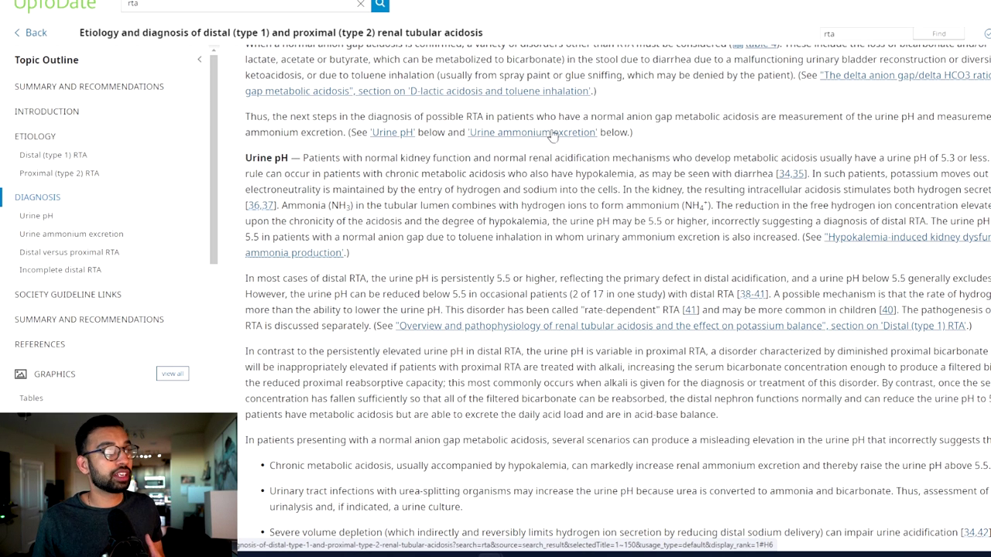
left_click(551, 136)
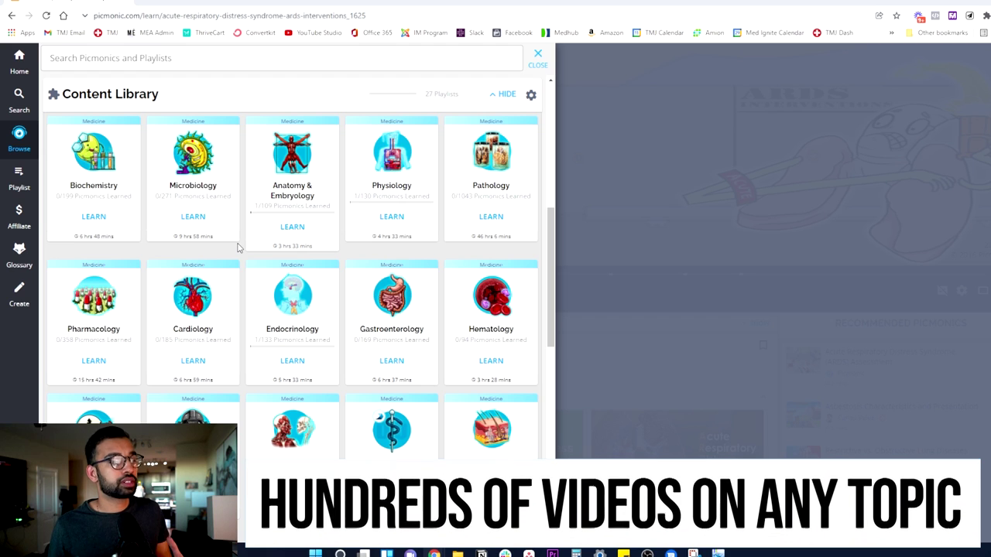
- Browse the Picmonic Content Library and search for ARDS
scroll(336, 350, "down", 1)
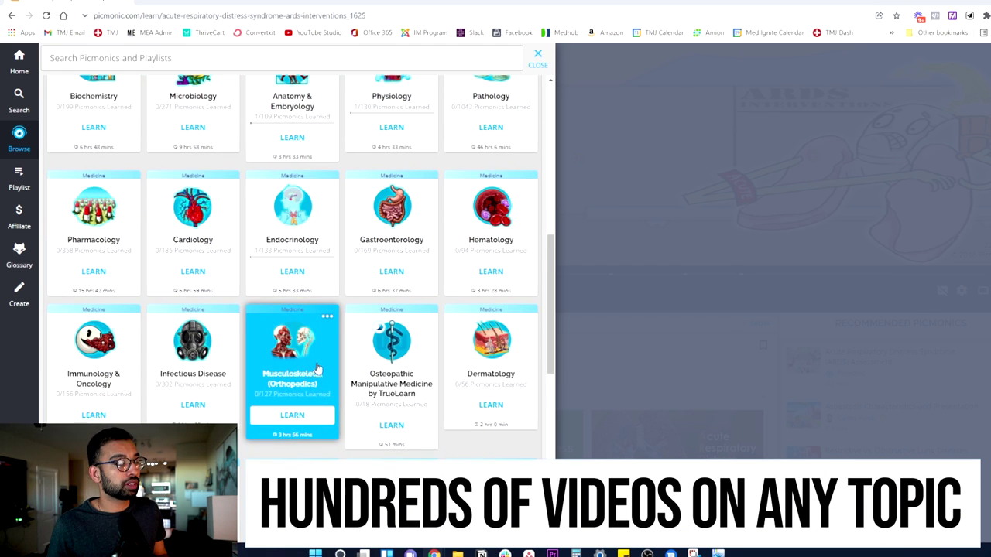
scroll(316, 370, "down", 1)
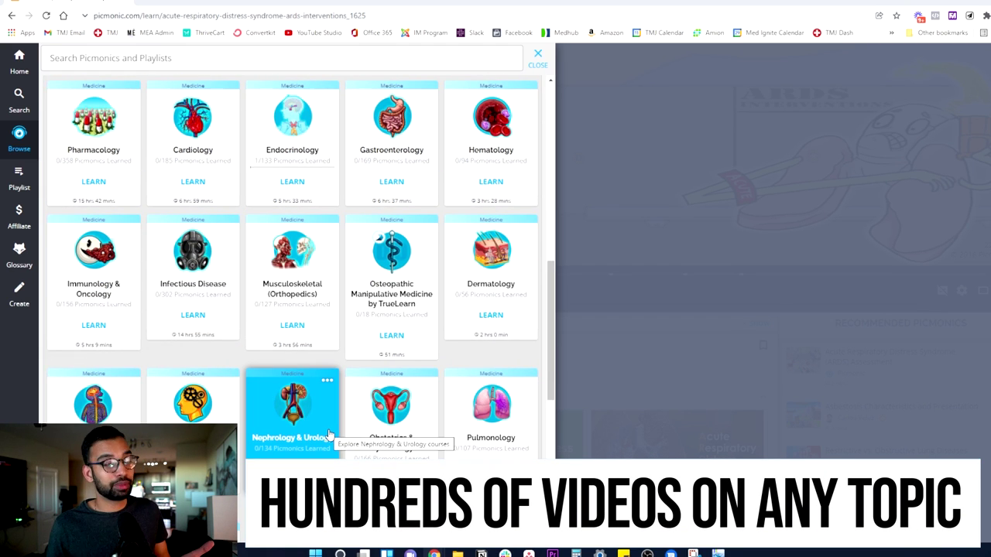
scroll(322, 422, "down", 2)
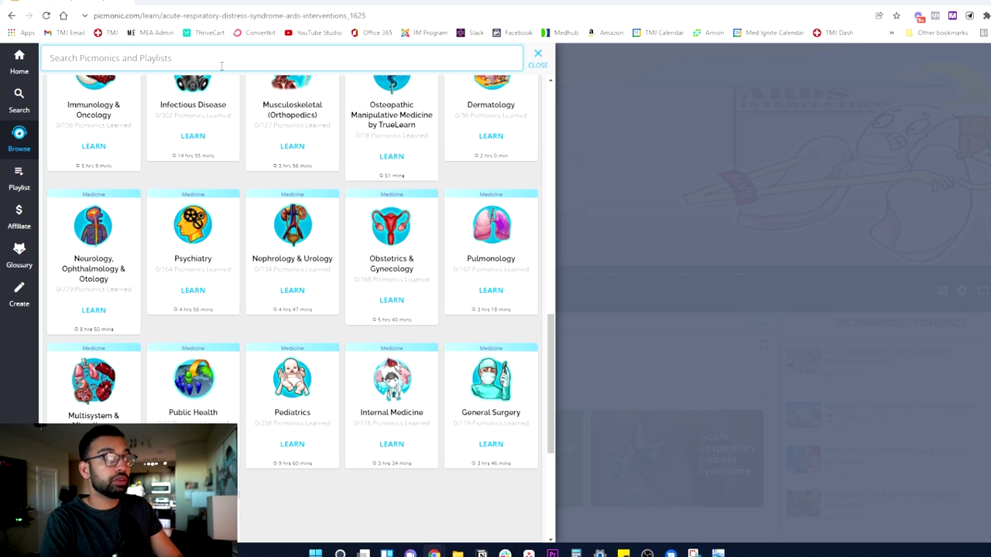
type("rds")
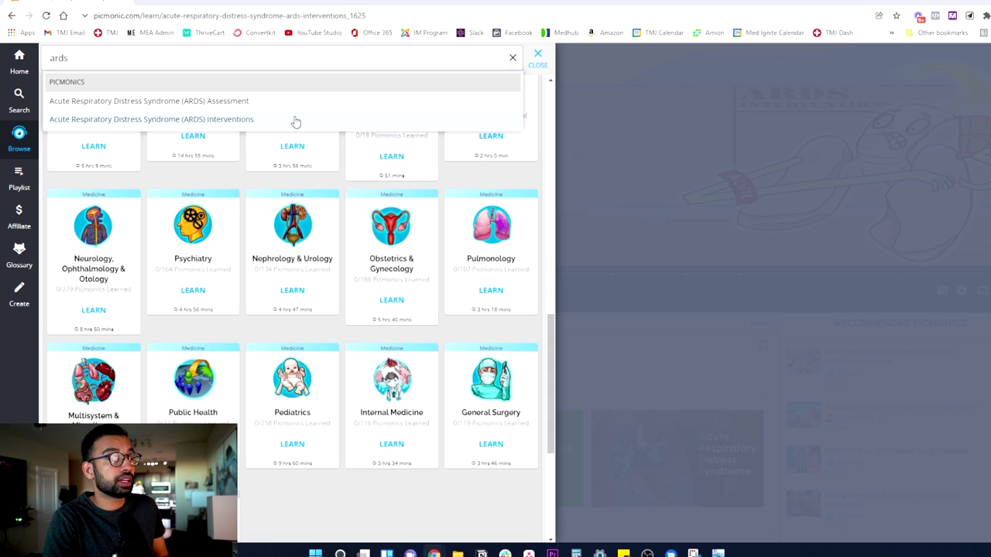
left_click(295, 121)
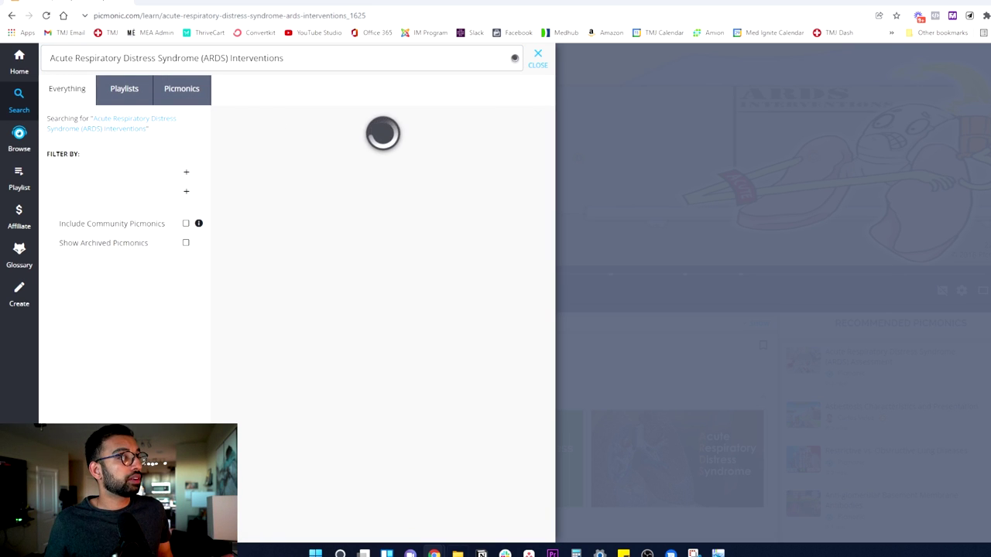
- Open the ARDS Interventions Picmonic, start its quiz, and scroll through the resources
mouse_move(434, 552)
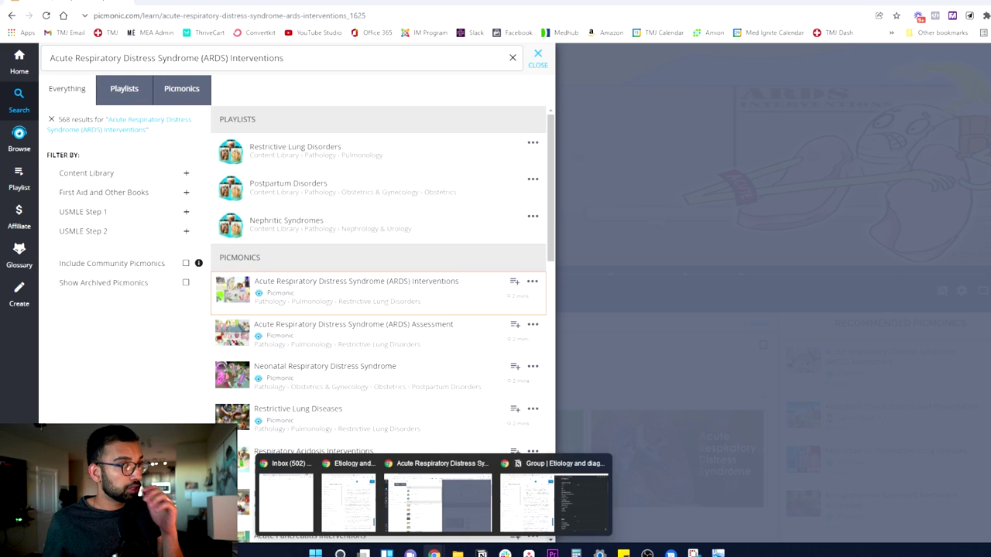
left_click(397, 289)
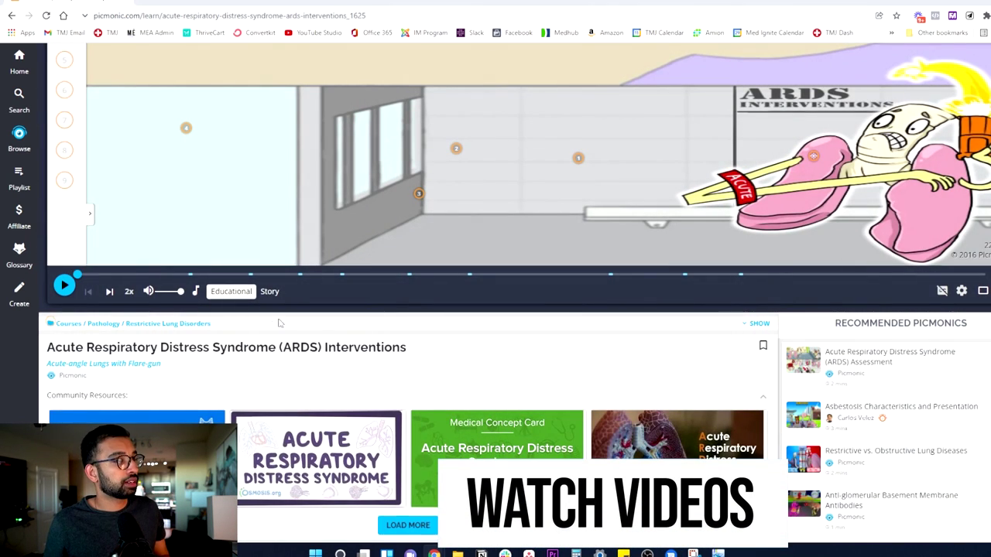
scroll(258, 228, "up", 1)
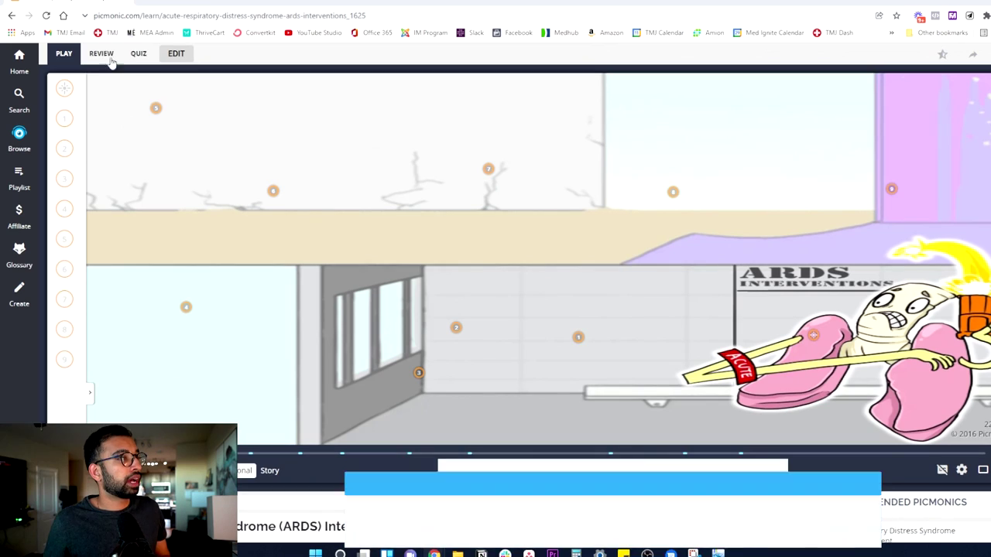
left_click(139, 53)
scroll(250, 327, "down", 10)
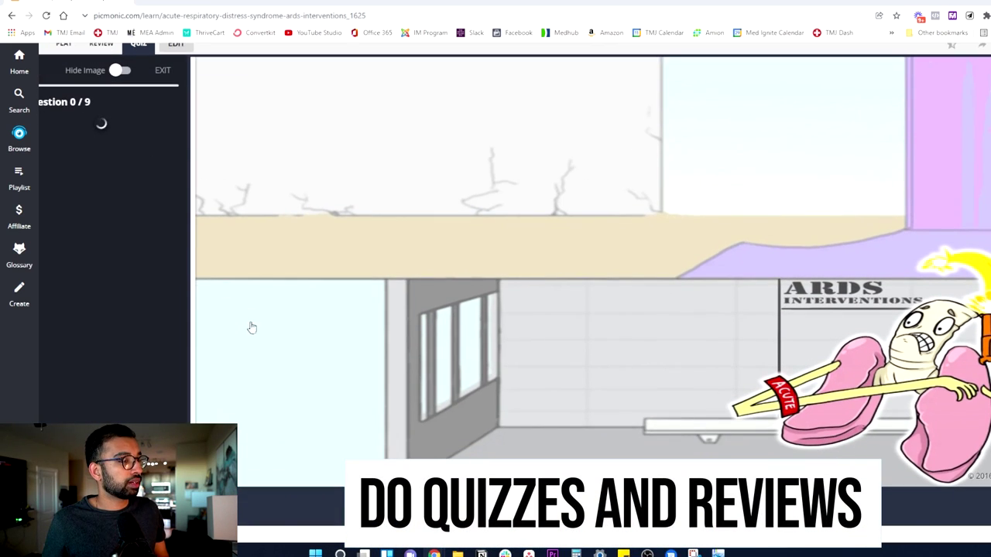
scroll(232, 380, "down", 3)
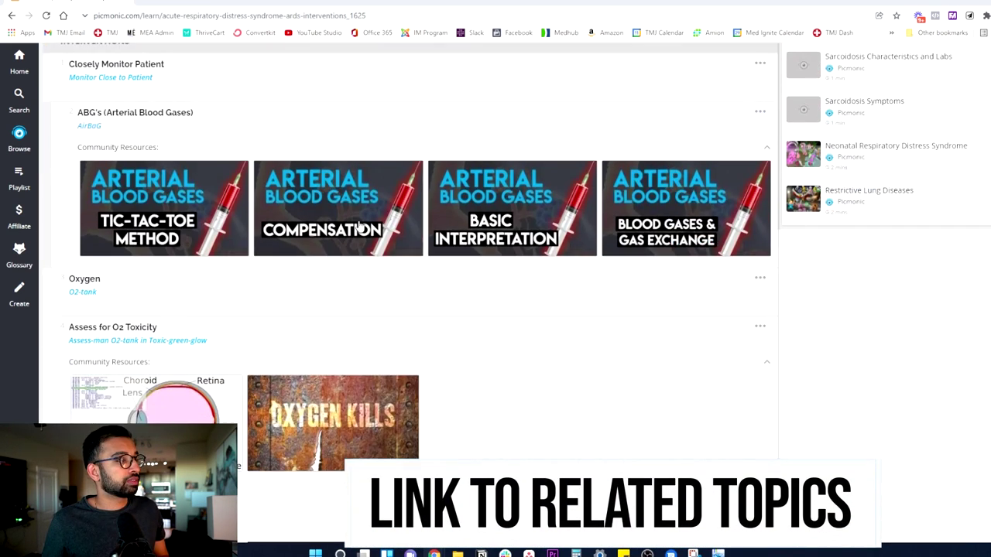
scroll(216, 411, "down", 3)
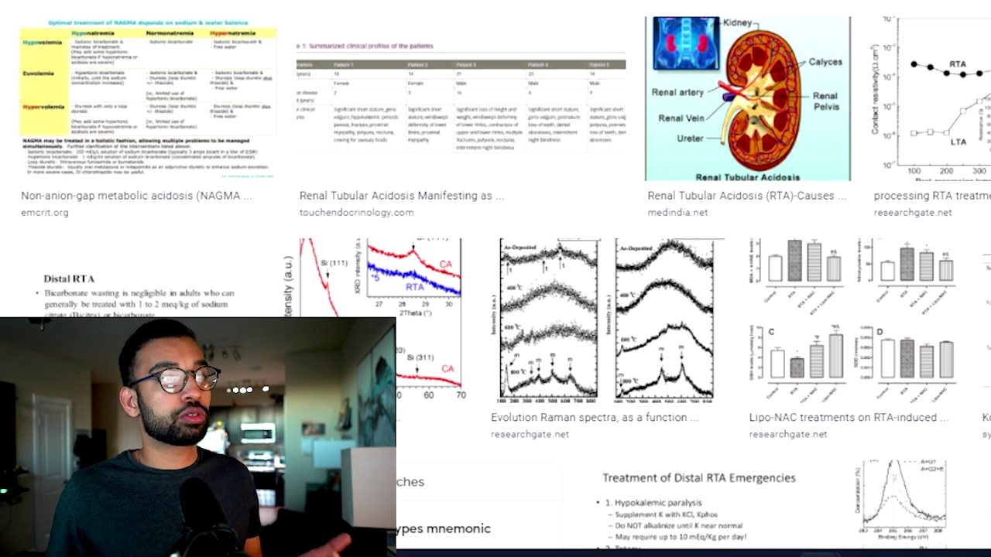
- Preview the RTA types comparison, Stepwards, and related RTA table images from the results
left_click(93, 205)
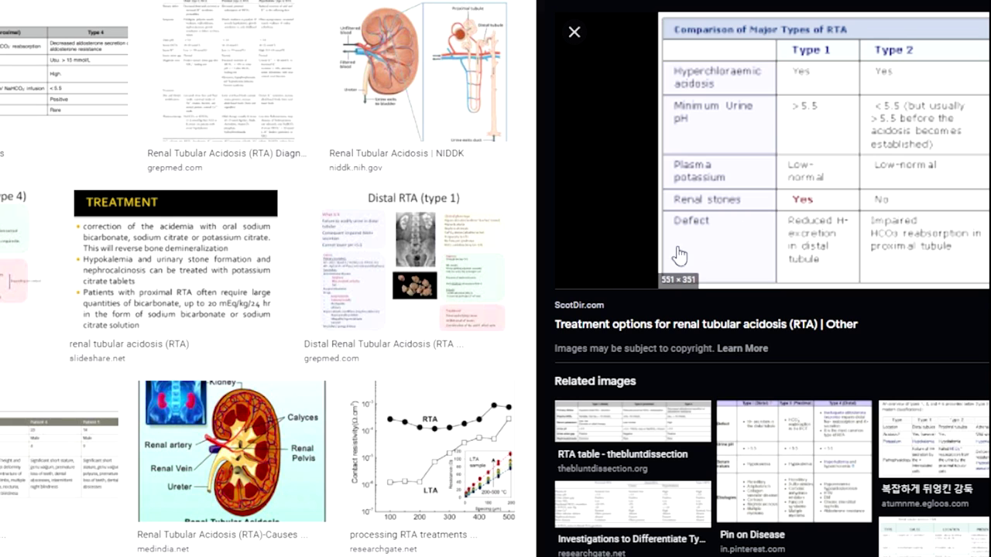
left_click(62, 108)
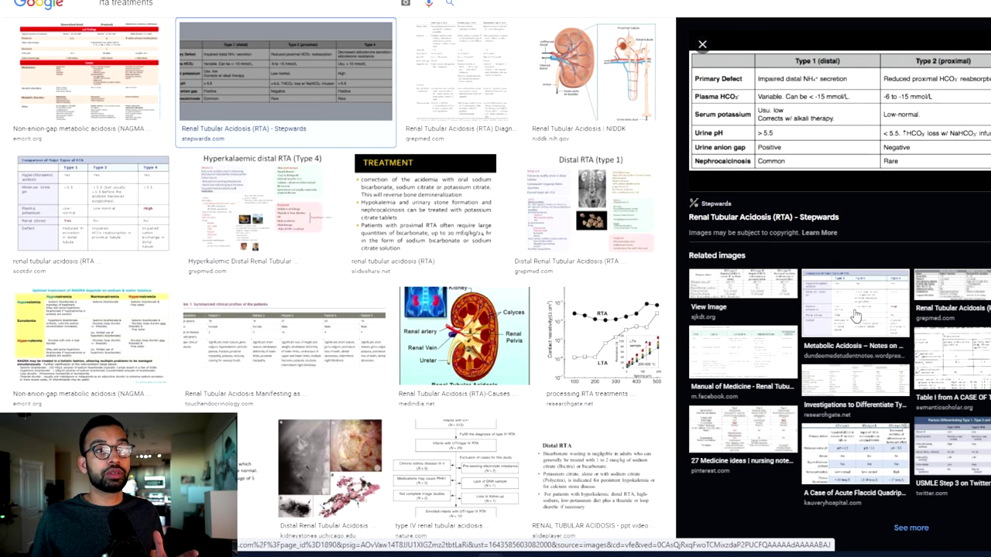
left_click(856, 316)
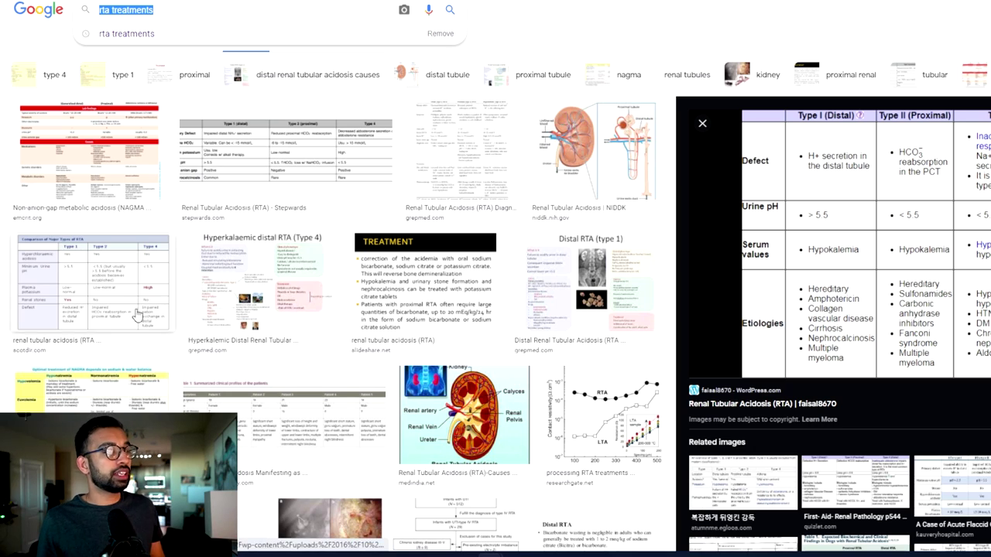
scroll(137, 314, "down", 3)
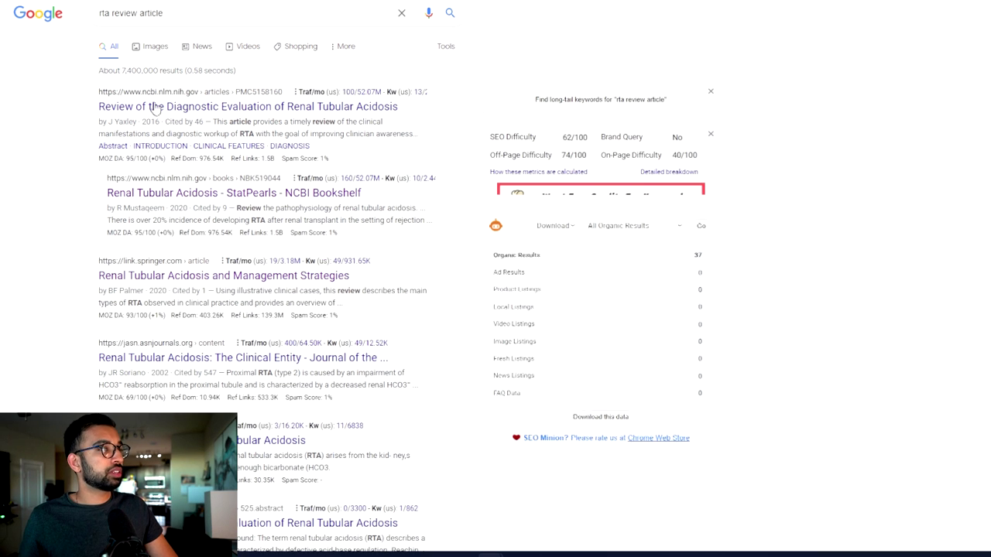
- Open the StatPearls and Springer renal tubular acidosis review articles in new tabs
right_click(203, 201)
left_click(213, 208)
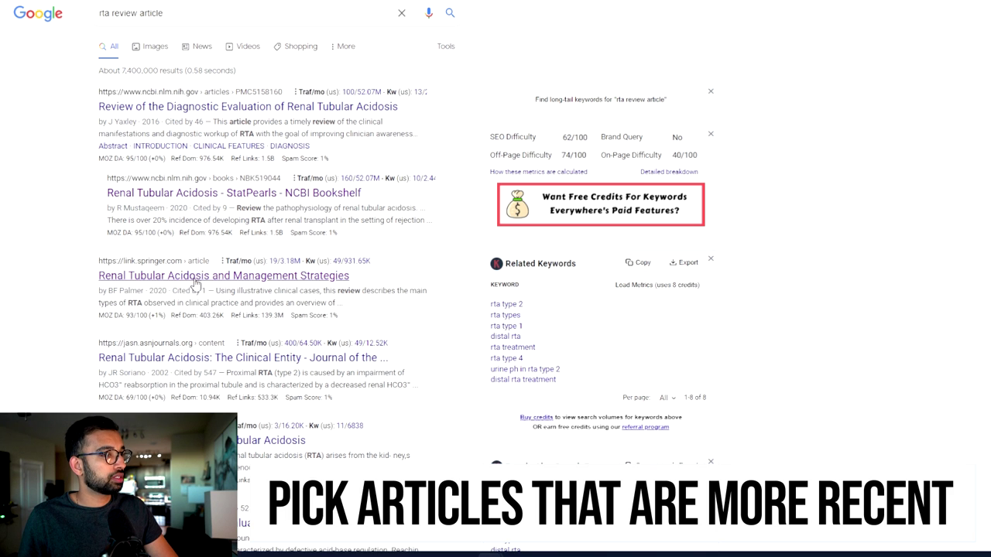
right_click(196, 284)
left_click(213, 292)
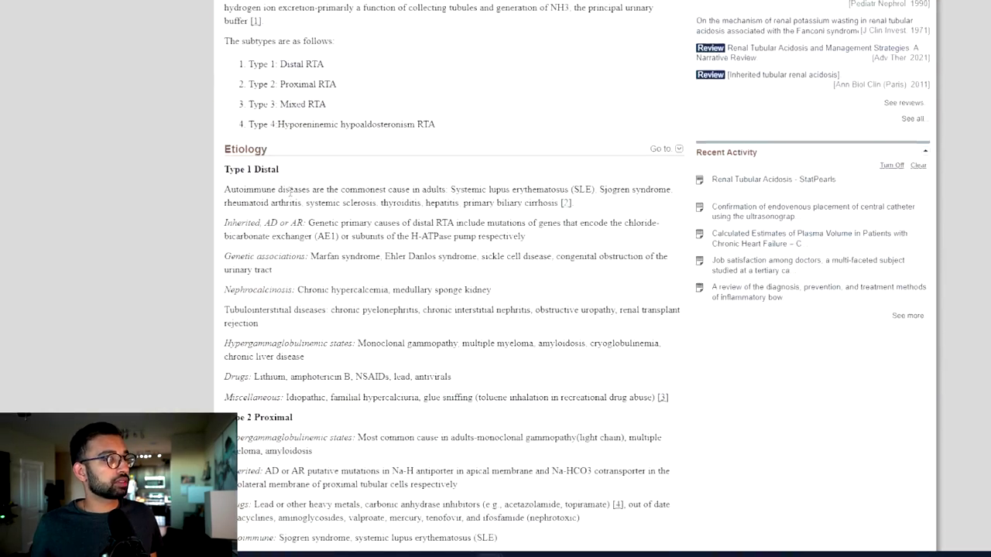
- Scroll the StatPearls RTA article to Treatment / Management, then bring up the Save to Notion database list
scroll(291, 224, "down", 3)
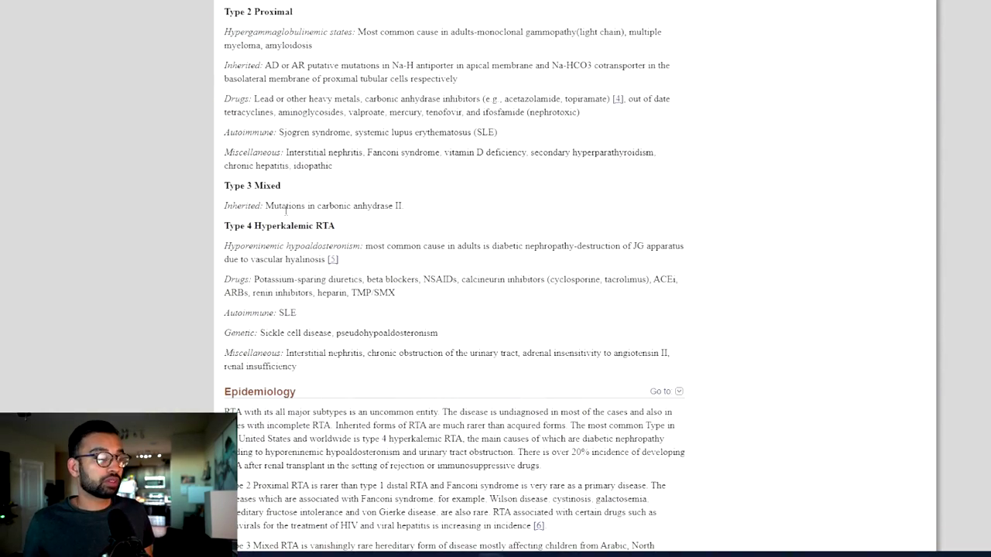
scroll(280, 185, "down", 14)
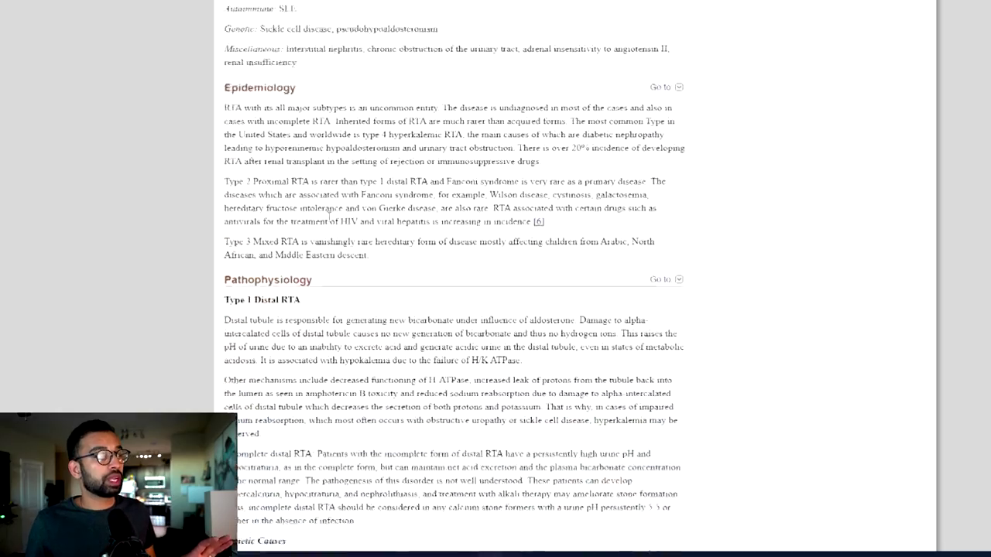
scroll(314, 201, "down", 12)
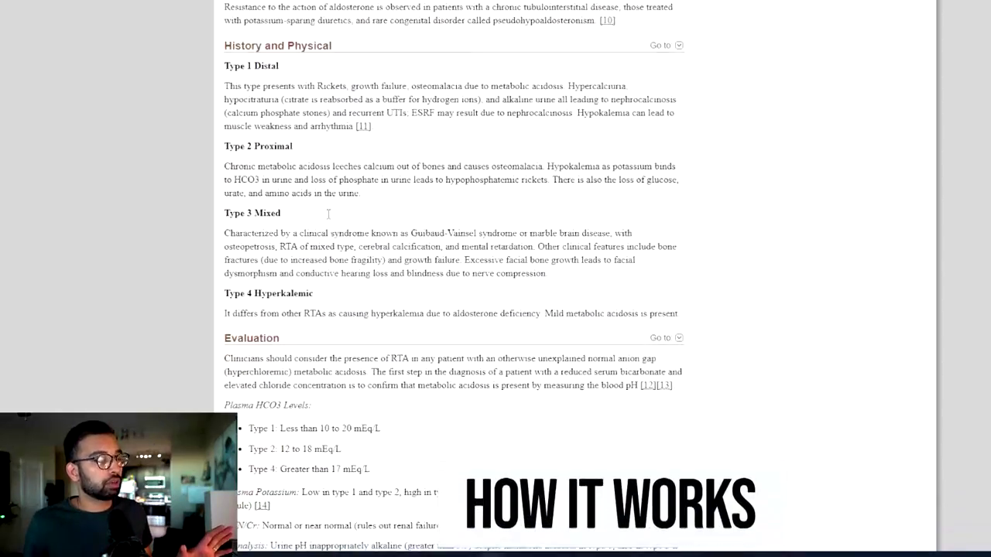
scroll(300, 179, "down", 19)
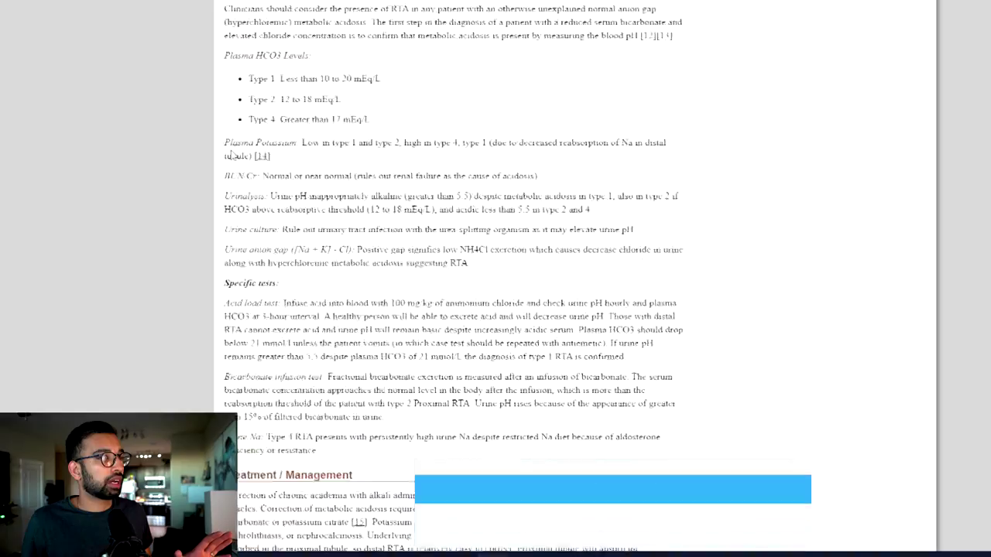
left_click_drag(225, 217, 345, 216)
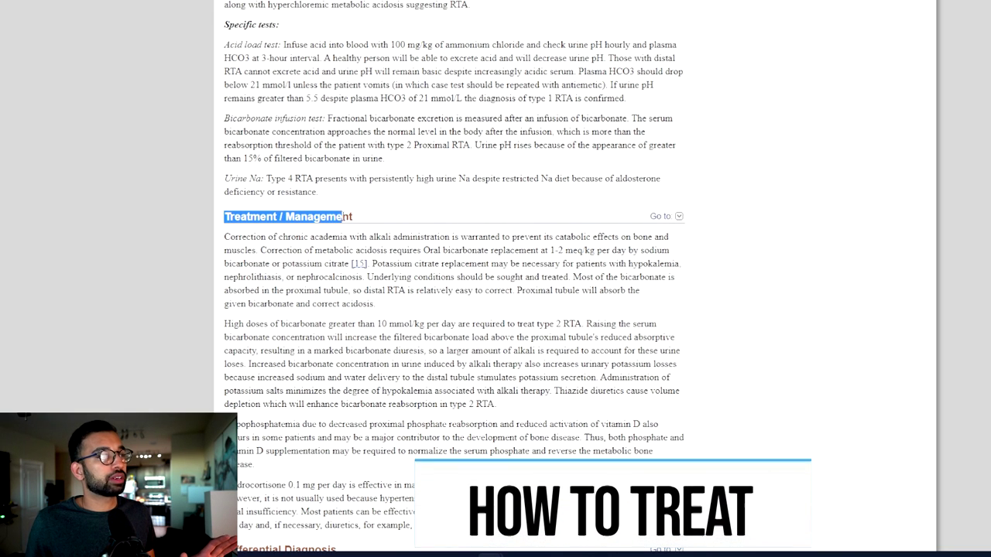
left_click(911, 189)
scroll(912, 189, "up", 2)
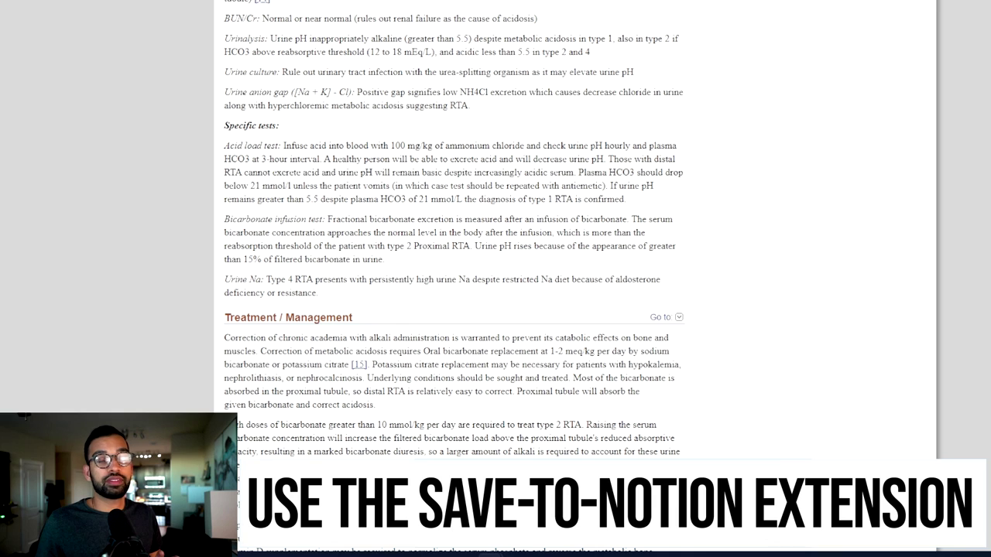
key("alt+shift+s")
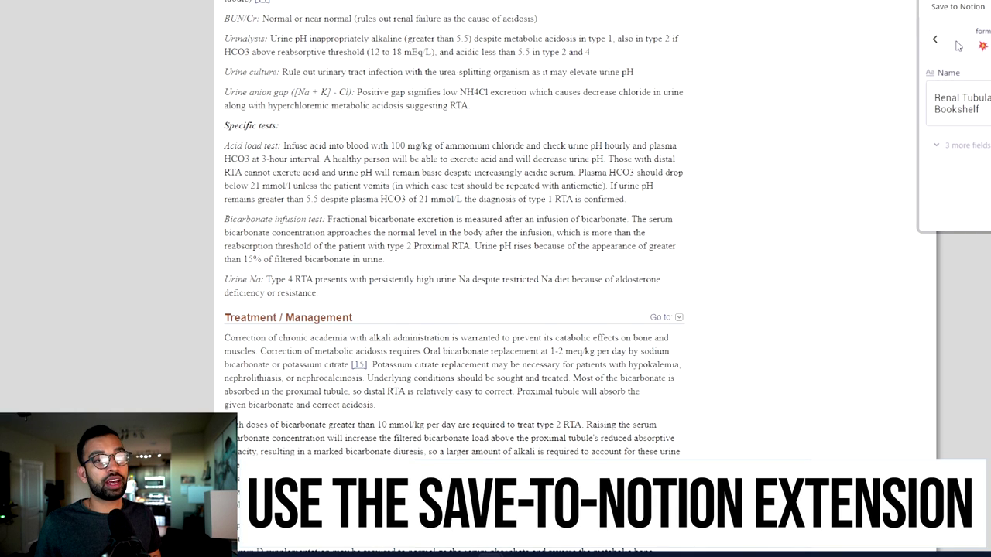
left_click(937, 40)
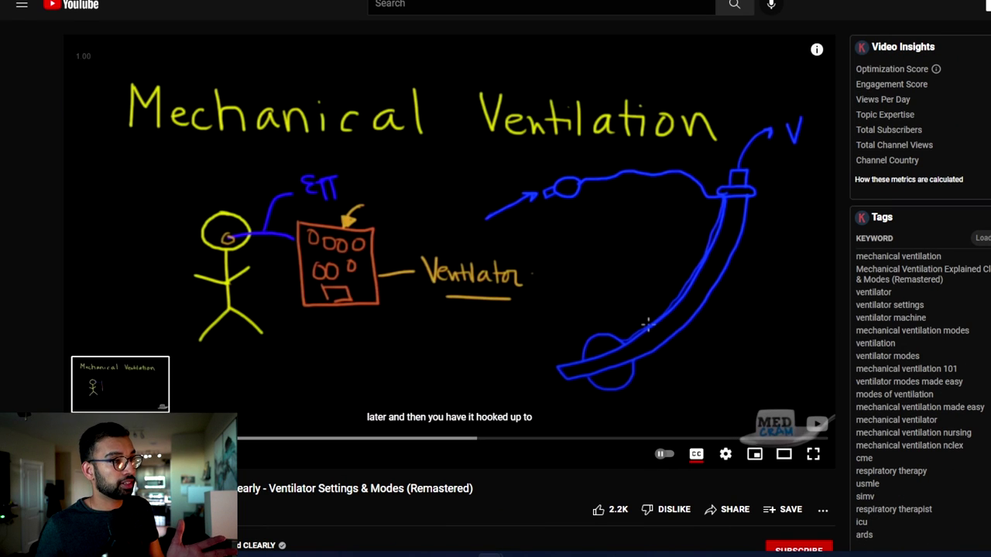
- Seek the mechanical ventilation video back to the MedCram intro at its start
left_click(120, 438)
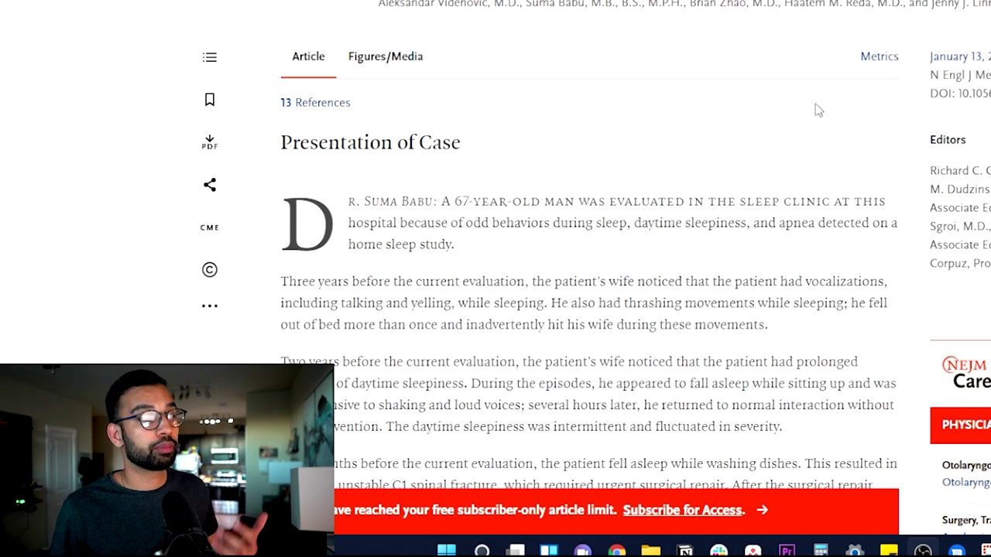
scroll(819, 110, "down", 2)
left_click_drag(454, 72, 496, 124)
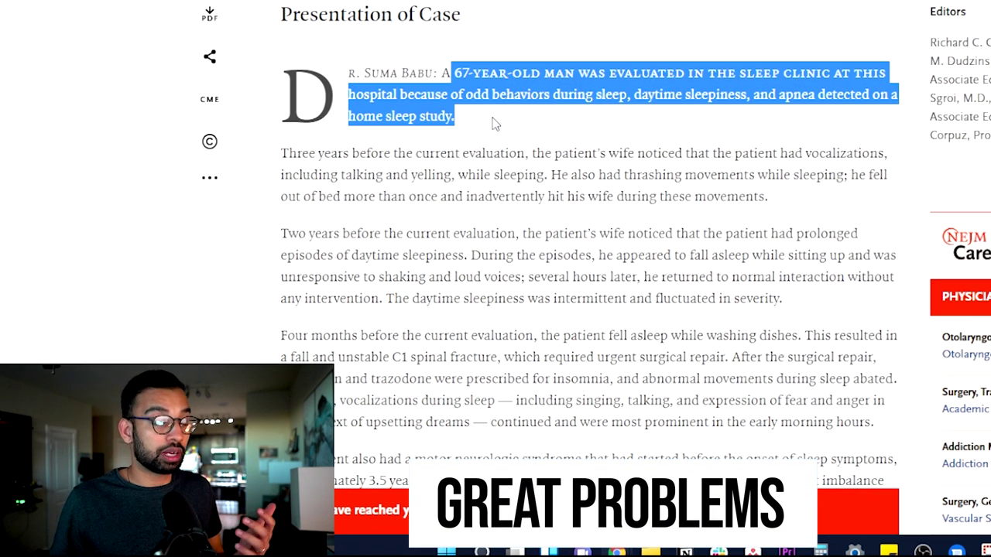
scroll(509, 207, "down", 4)
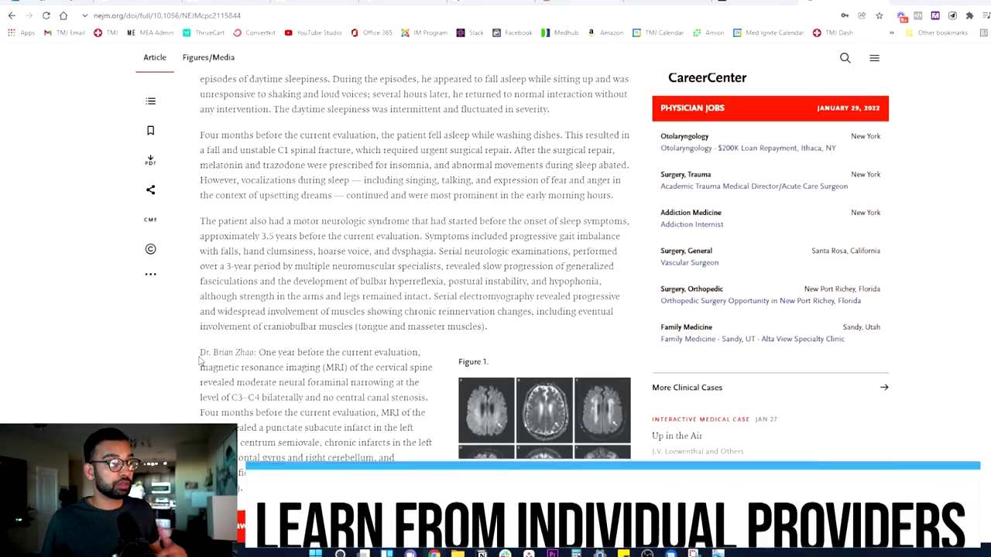
left_click_drag(200, 352, 219, 353)
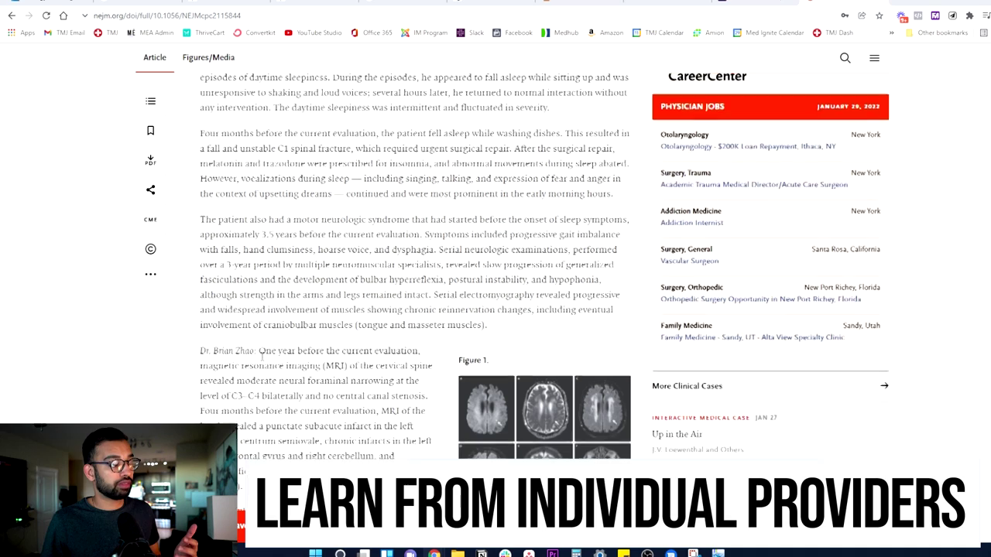
scroll(265, 359, "down", 1)
scroll(256, 262, "down", 1)
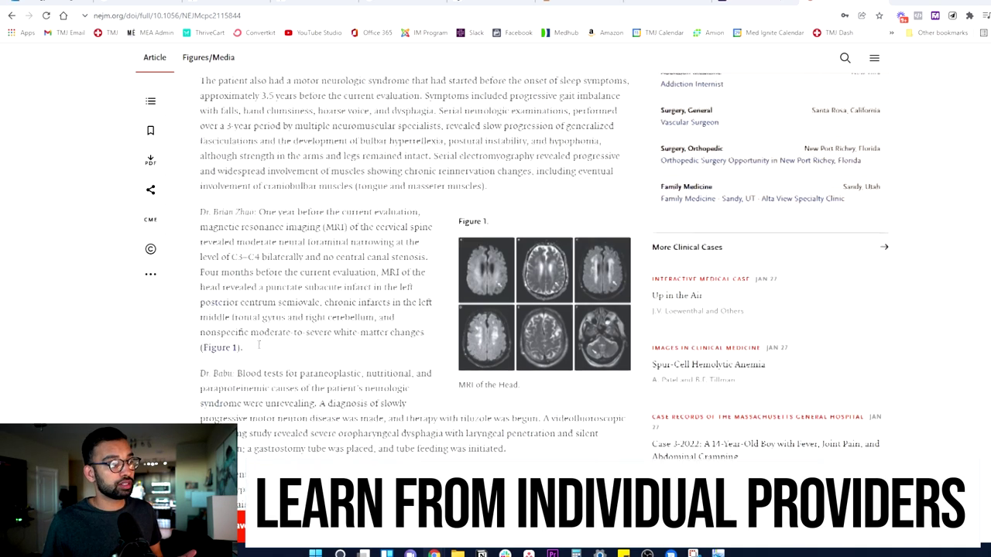
left_click_drag(238, 333, 297, 335)
left_click(307, 378)
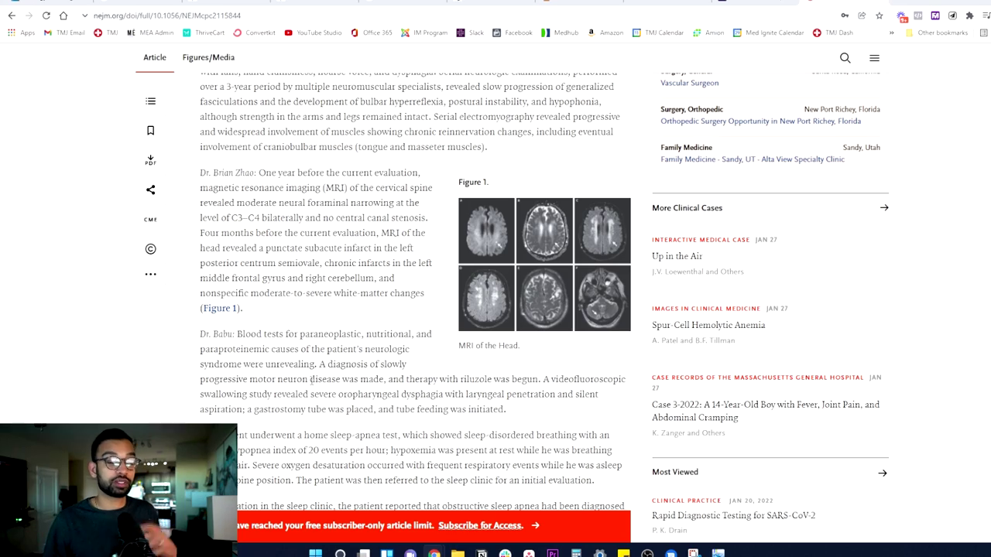
scroll(377, 311, "up", 2)
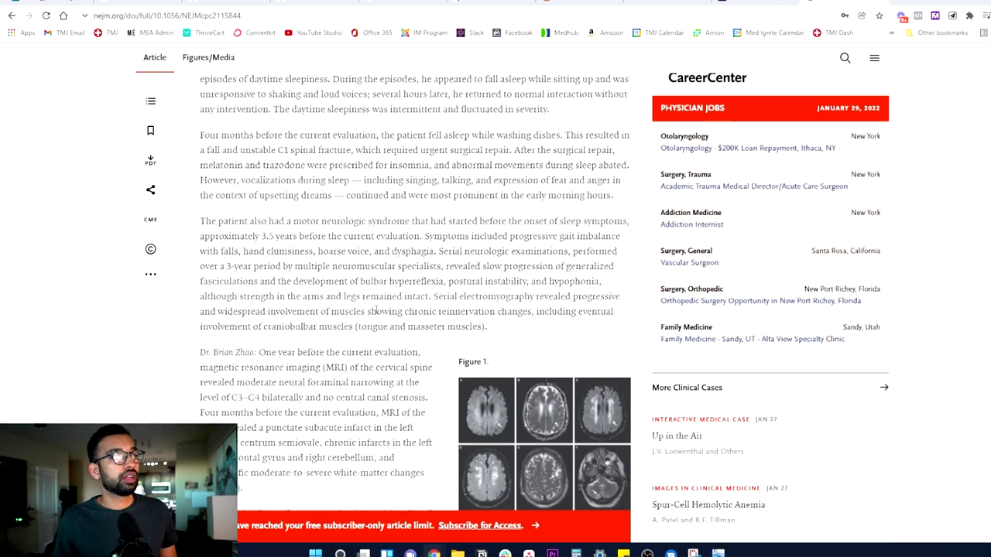
scroll(391, 247, "down", 5)
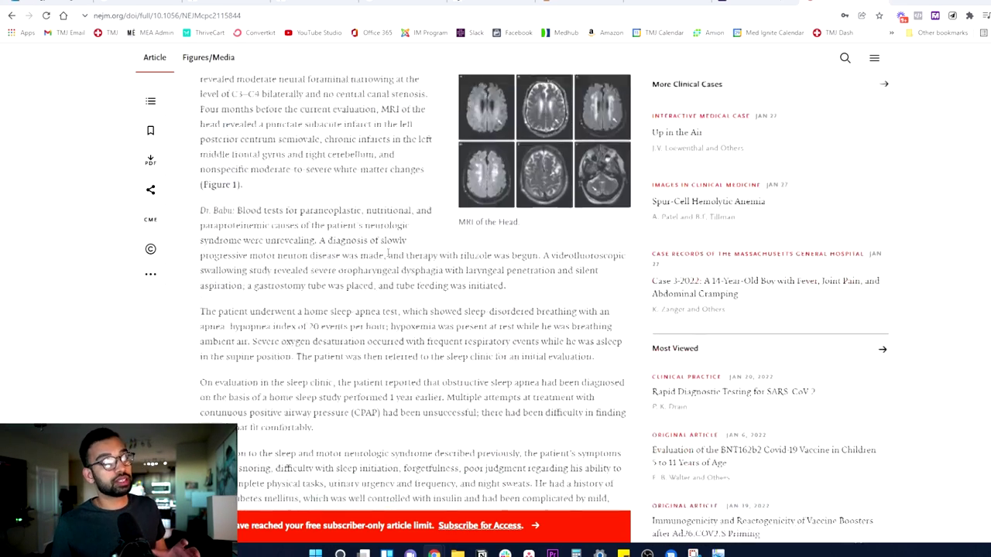
- Add the NEJM case as a new Notion page, open Medical Topics and move Case 1-2022 up
left_click(953, 17)
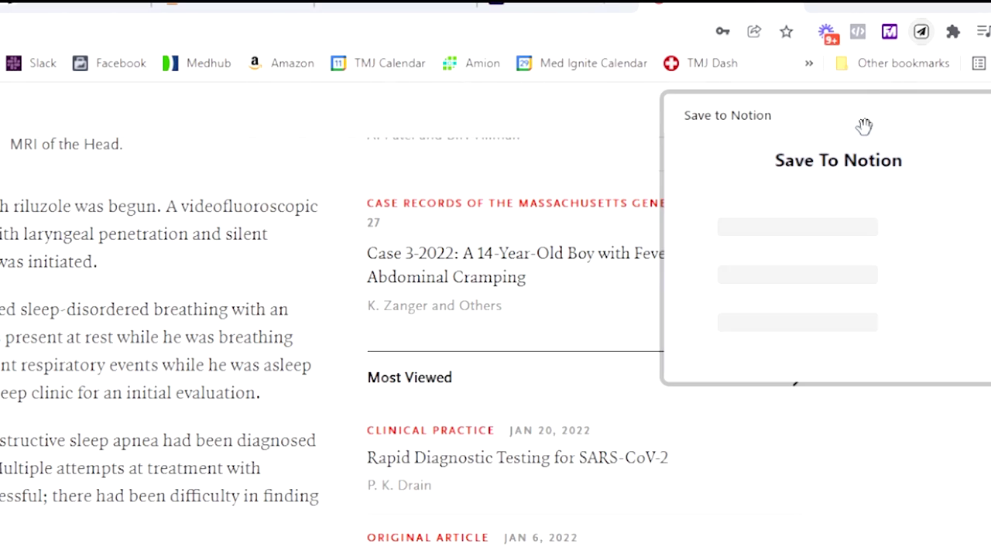
left_click(837, 465)
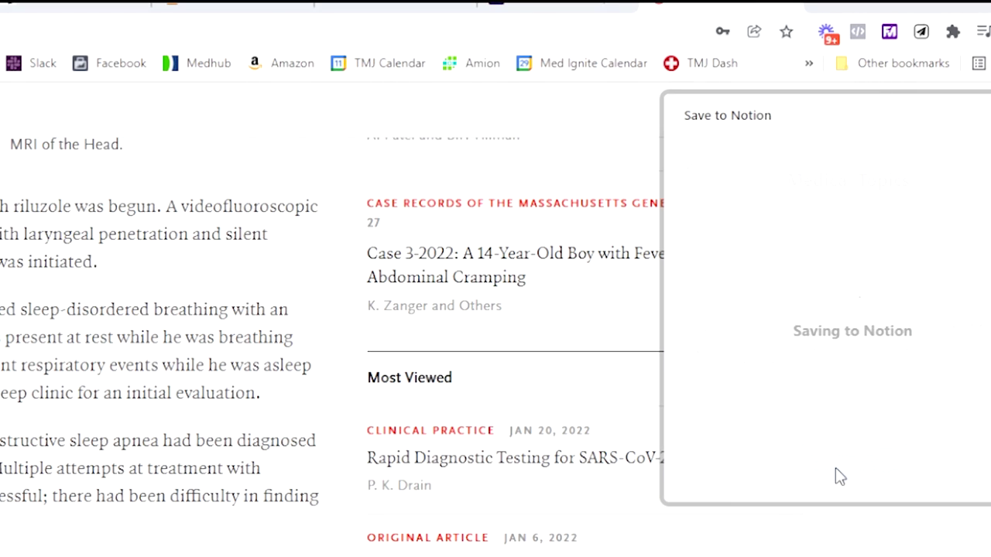
mouse_move(481, 553)
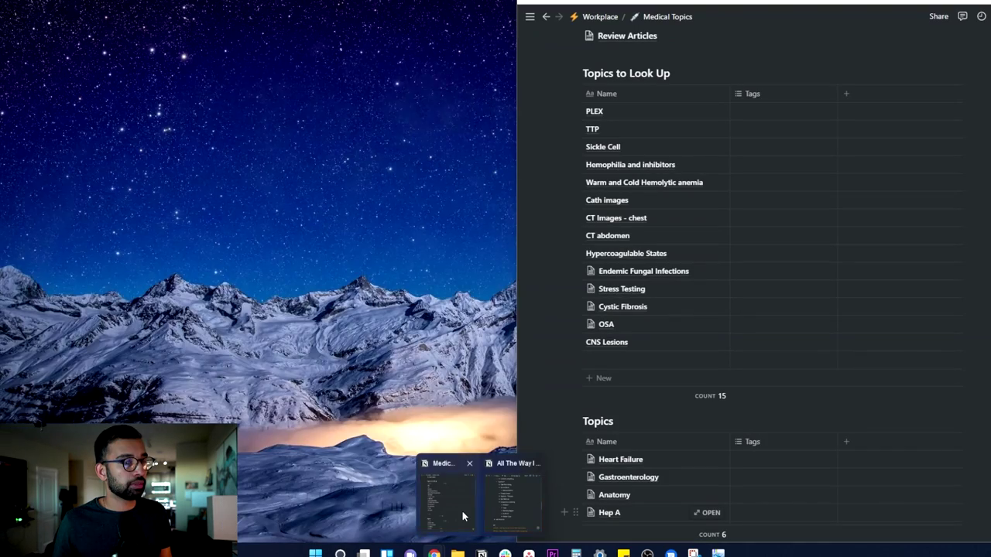
left_click(462, 511)
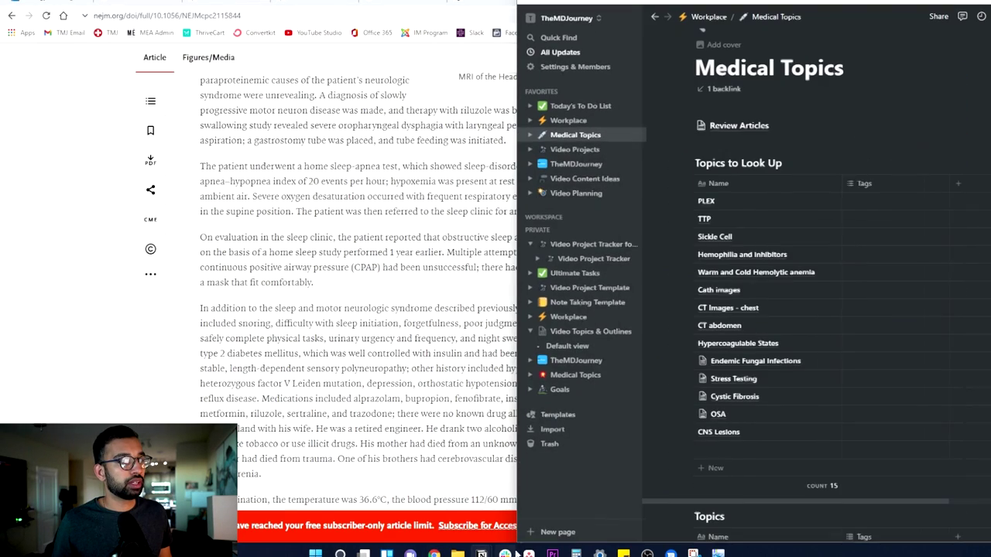
left_click(575, 376)
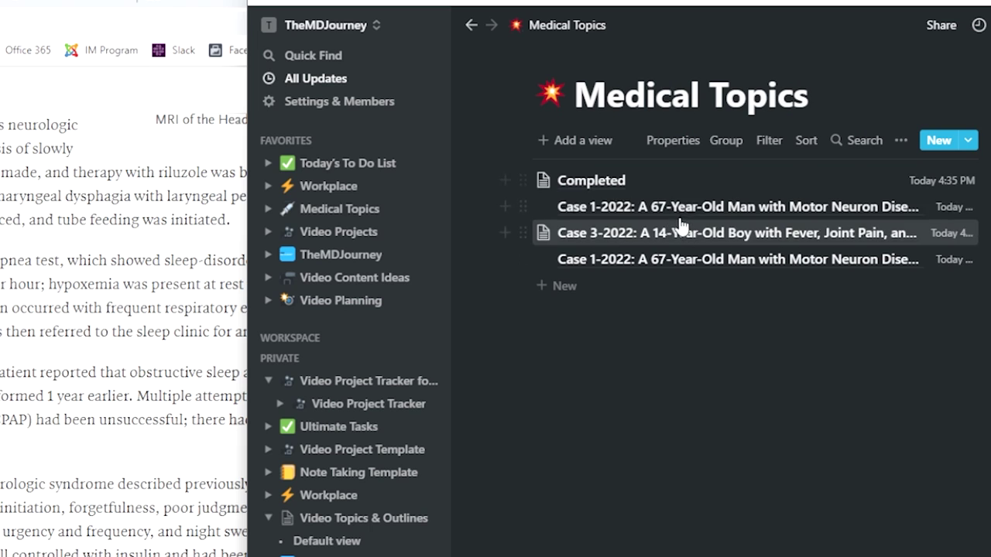
left_click_drag(642, 207, 630, 188)
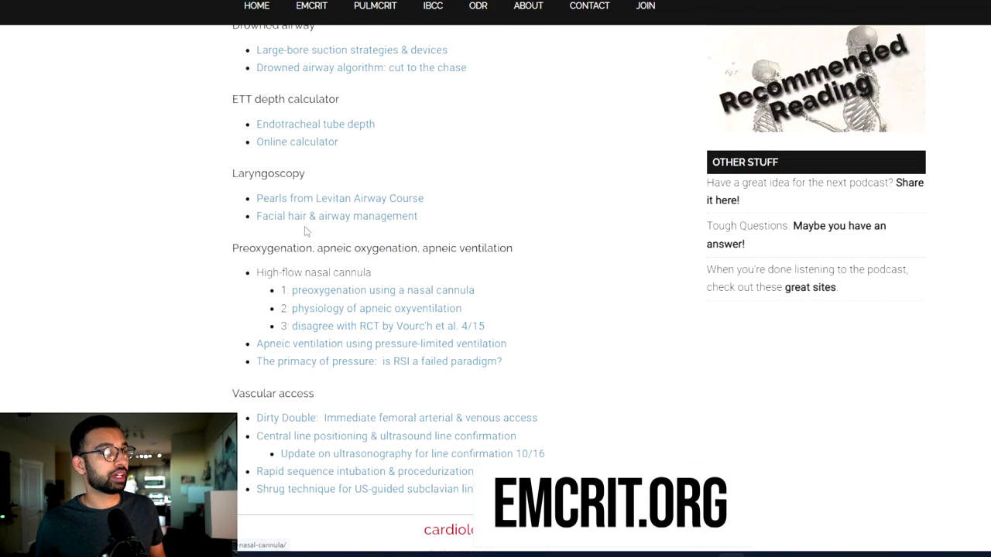
scroll(303, 217, "down", 1)
scroll(286, 201, "down", 3)
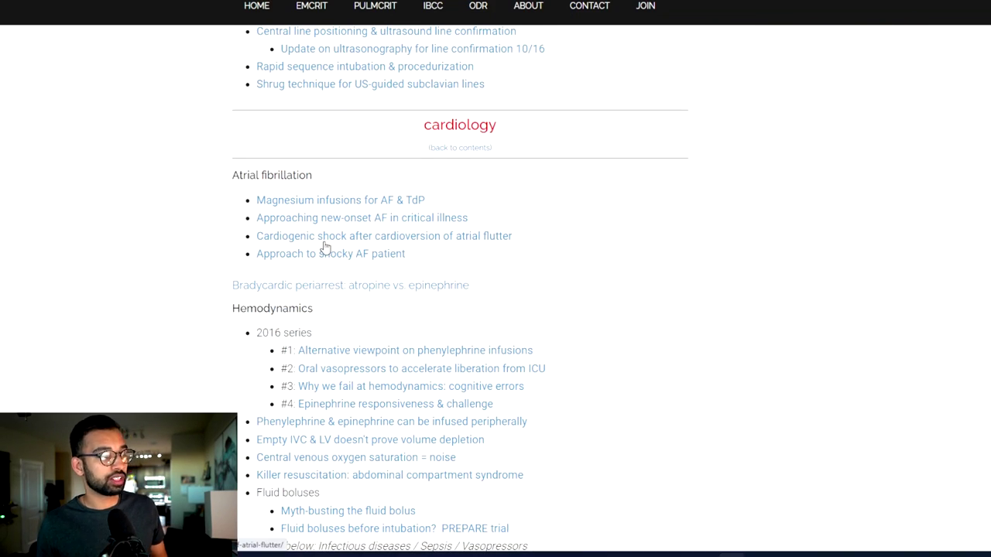
scroll(446, 270, "down", 10)
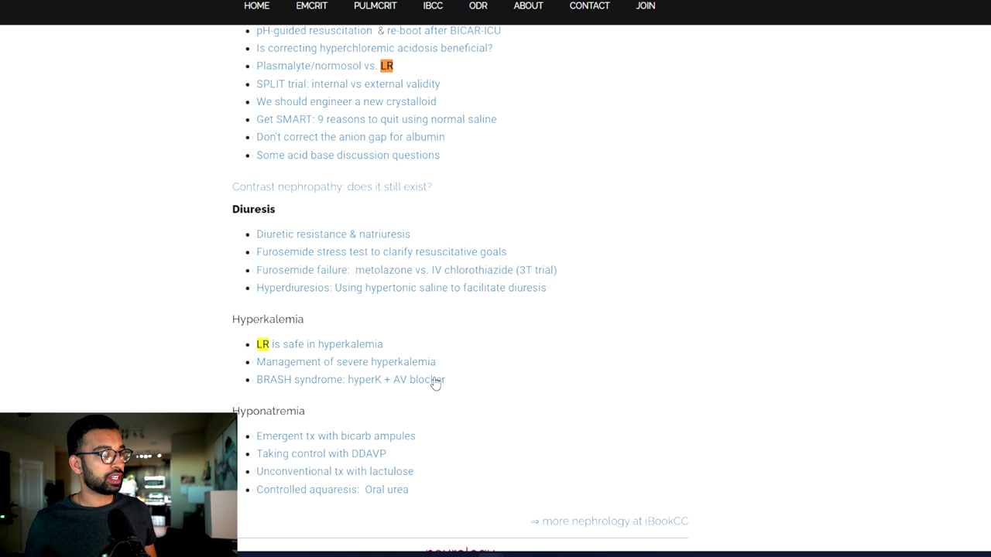
- Open the PulmCrit BRASH syndrome article and enlarge its vicious-cycle diagram
left_click(403, 379)
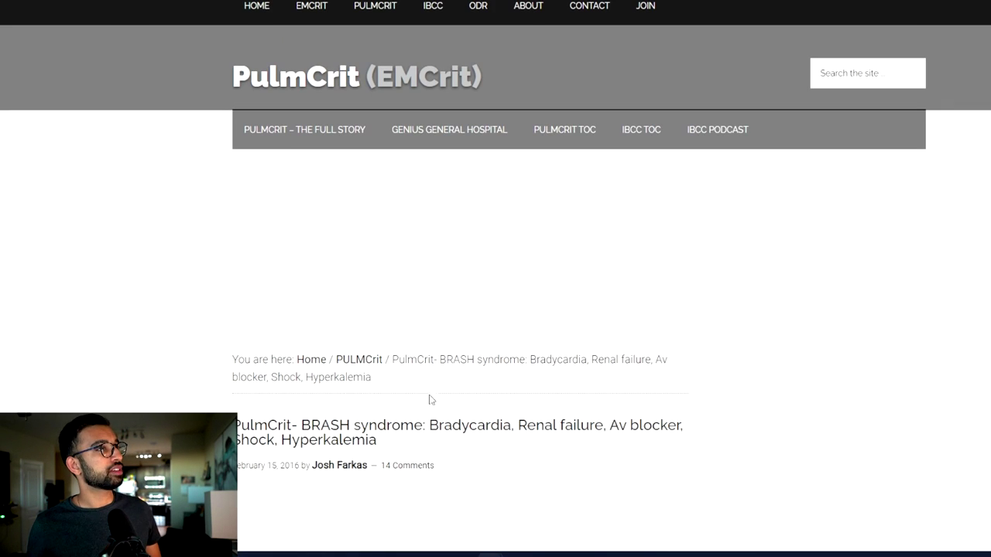
scroll(333, 256, "down", 3)
scroll(347, 258, "down", 2)
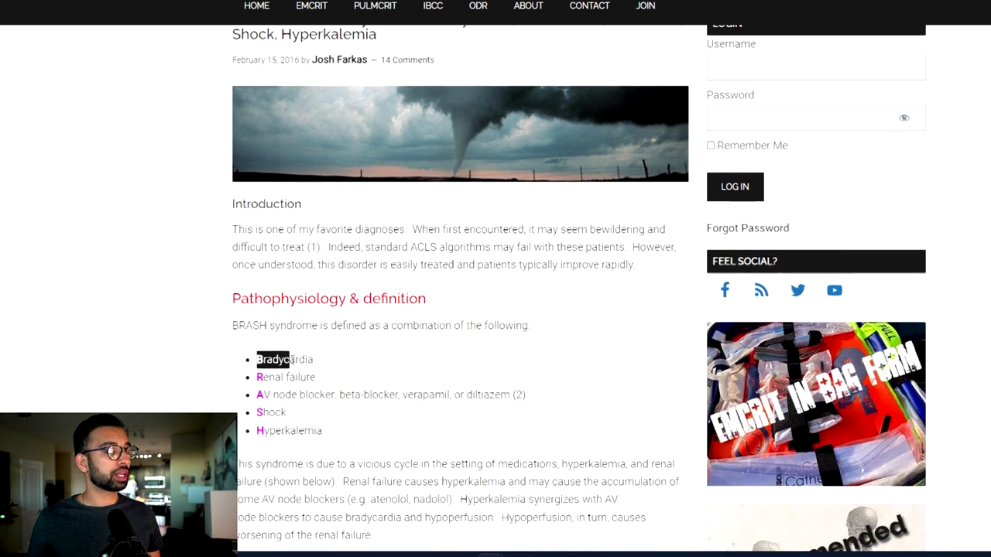
scroll(292, 359, "down", 5)
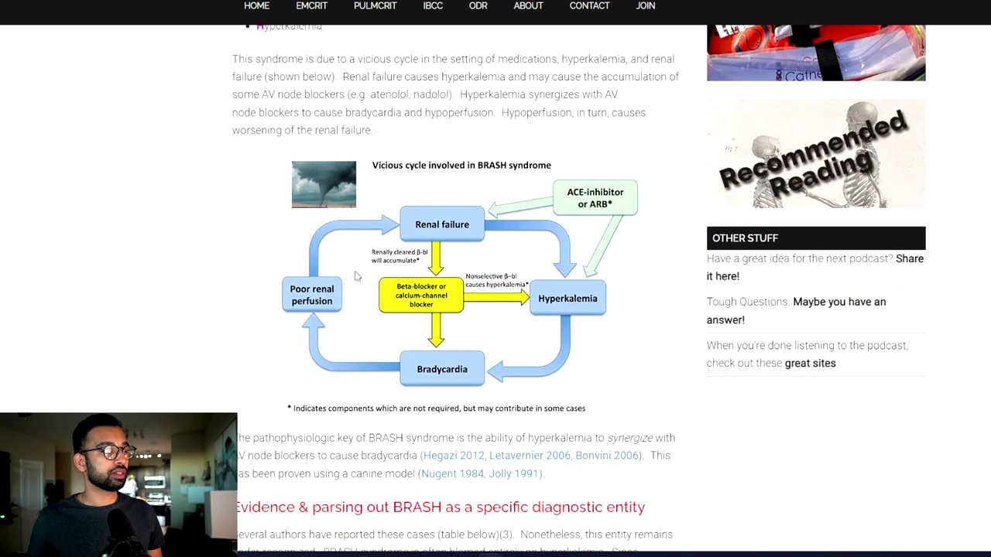
left_click(356, 275)
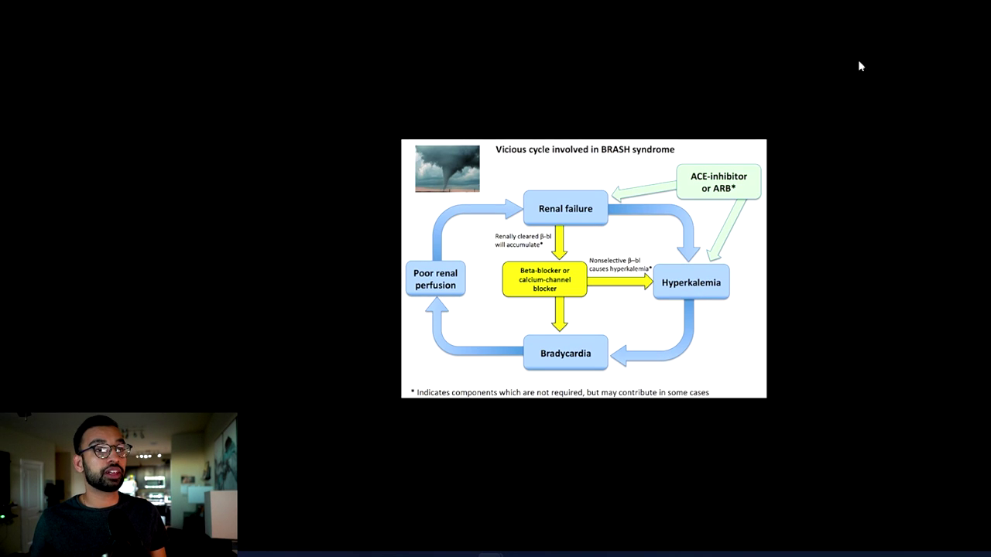